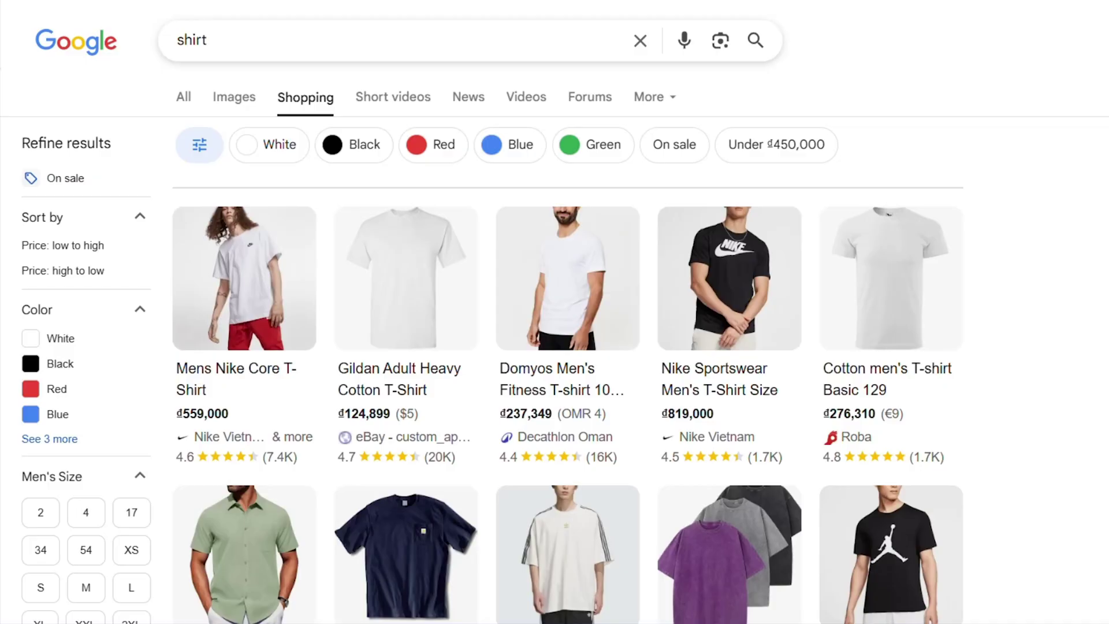
- Scroll through the Google Shopping 'shirt' product results, looking over the product cards
{"action": "mouse_move", "coordinate": [284, 411]}
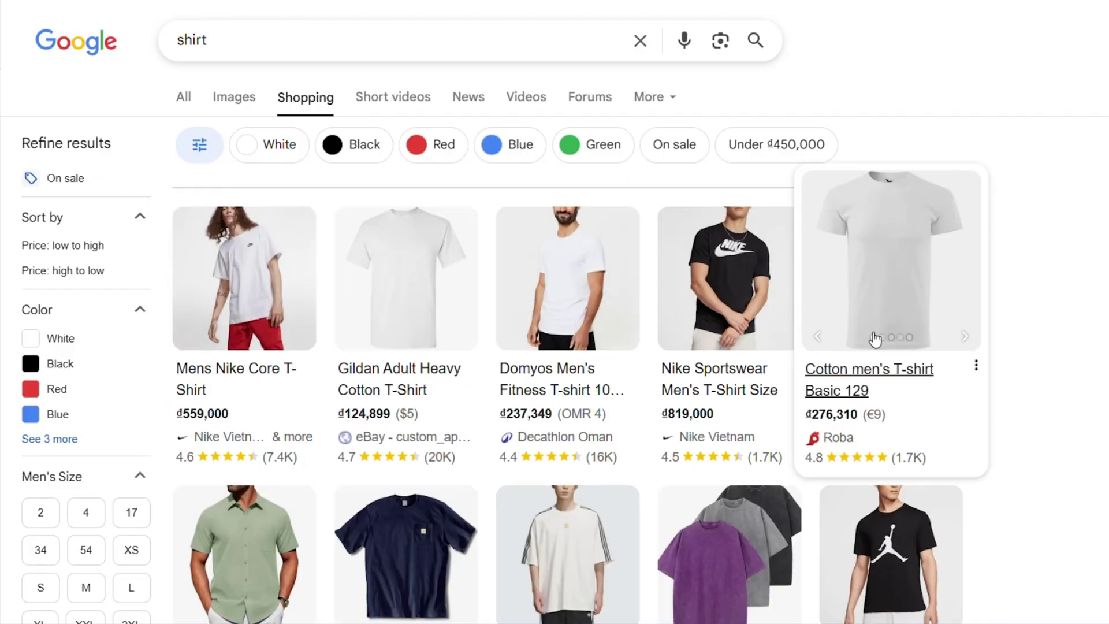
{"action": "scroll", "coordinate": [1075, 244], "scroll_direction": "down", "scroll_amount": 5}
{"action": "scroll", "coordinate": [1075, 244], "scroll_direction": "up", "scroll_amount": 5}
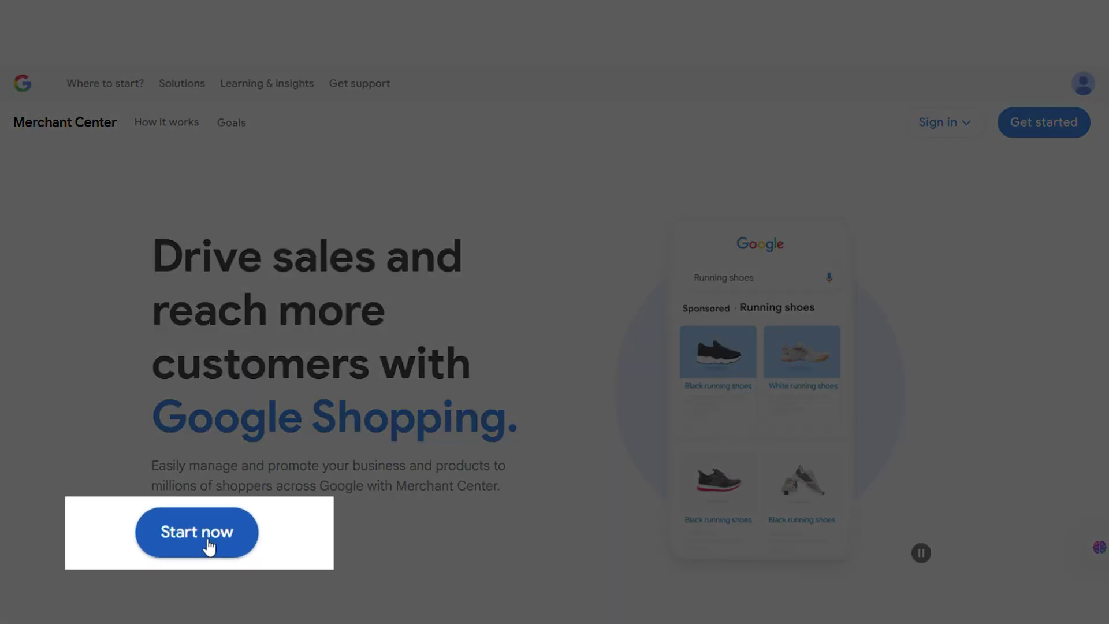
- Answer that the business sells online at litcommerce.com and has no physical store
{"action": "left_click", "coordinate": [209, 545]}
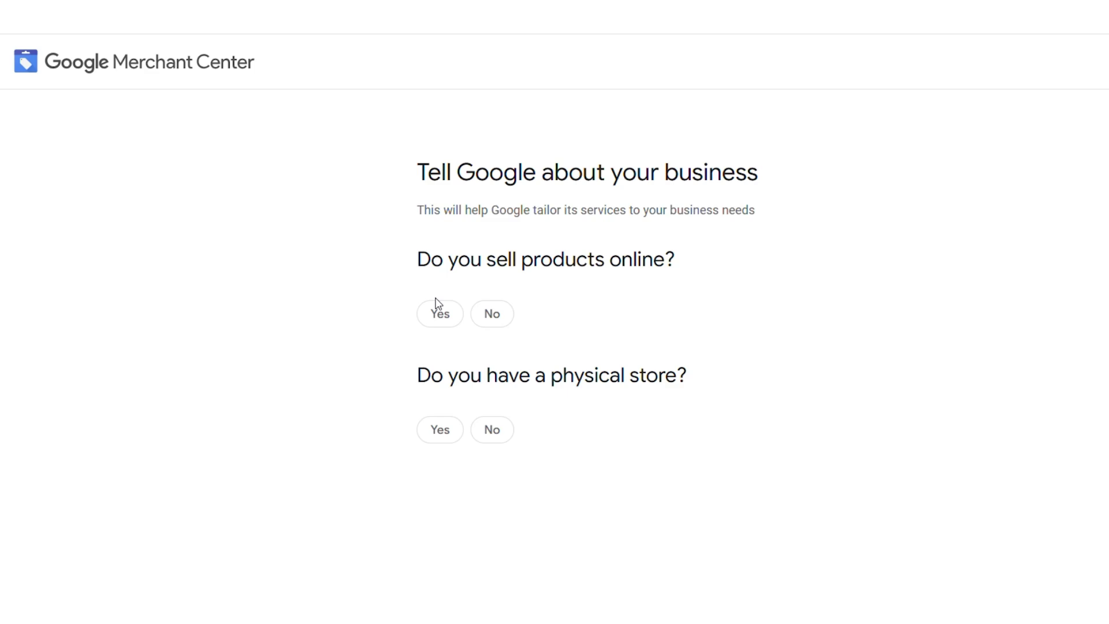
{"action": "left_click", "coordinate": [453, 322]}
{"action": "type", "text": "litcommerce.com"}
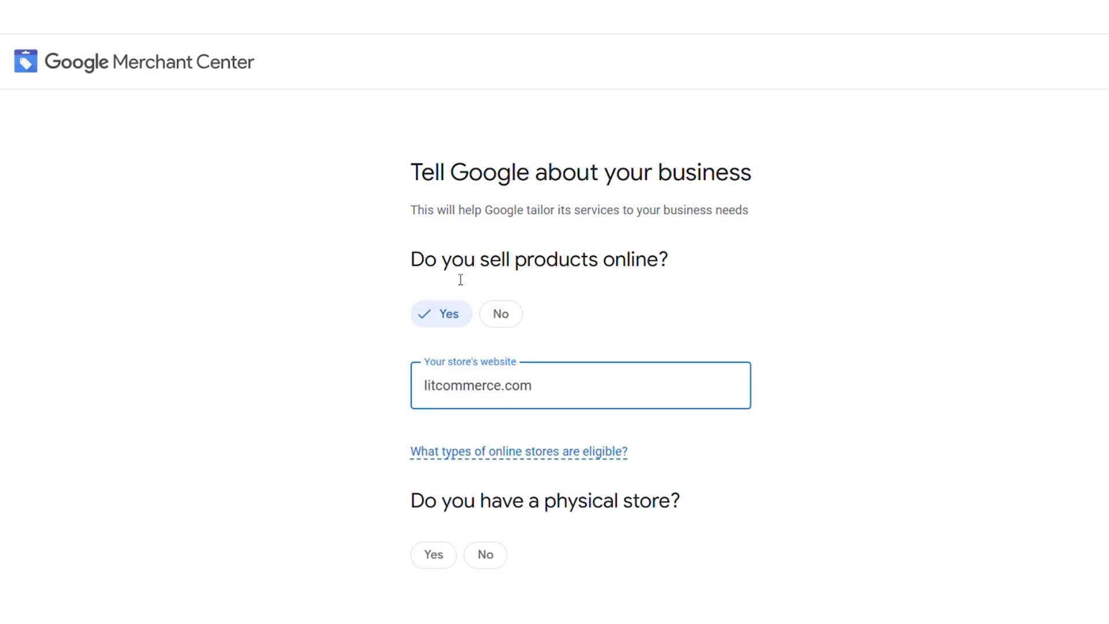
{"action": "scroll", "coordinate": [439, 554], "scroll_direction": "down", "scroll_amount": 1}
{"action": "left_click", "coordinate": [485, 526]}
{"action": "left_click", "coordinate": [456, 586]}
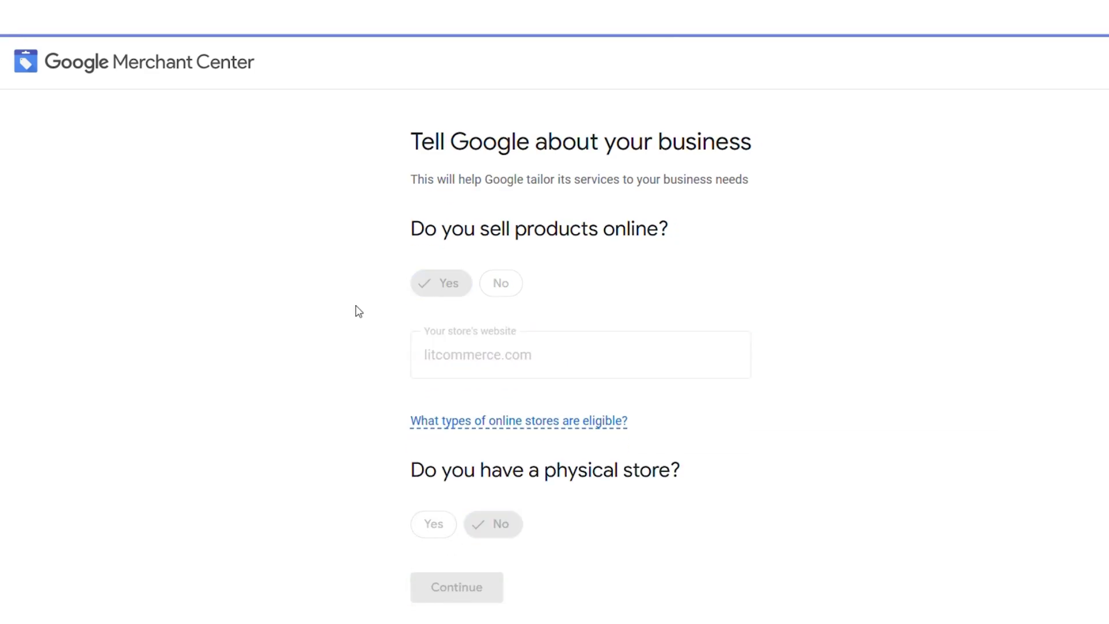
- Accept the eligibility requirements, name the business LitCommerce, and register it in the United States
{"action": "scroll", "coordinate": [487, 322], "scroll_direction": "down", "scroll_amount": 10}
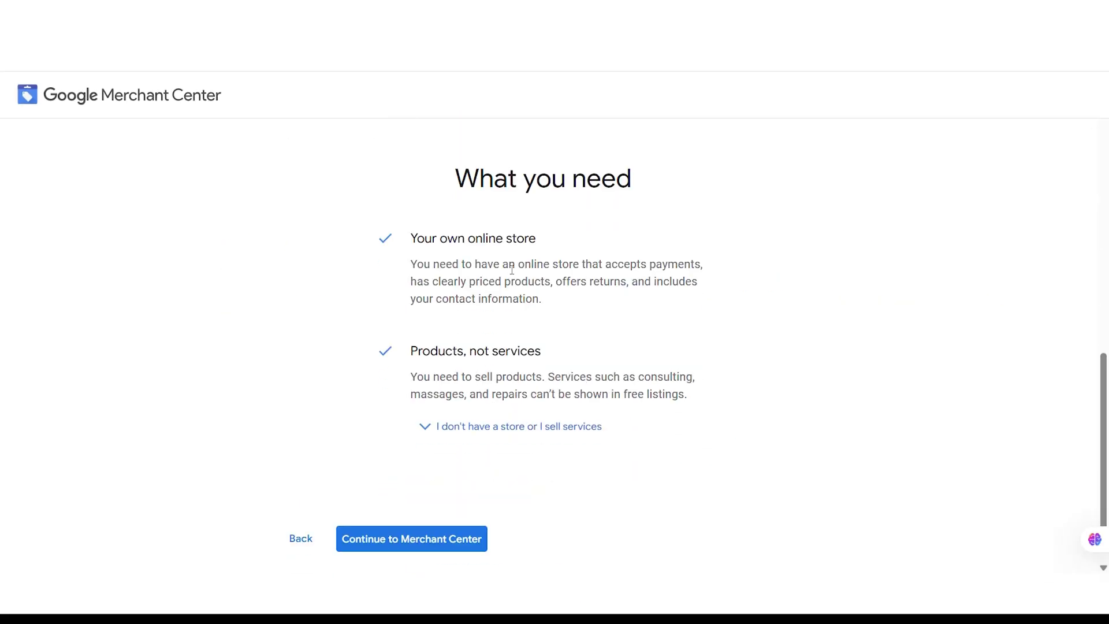
{"action": "scroll", "coordinate": [421, 469], "scroll_direction": "down", "scroll_amount": 1}
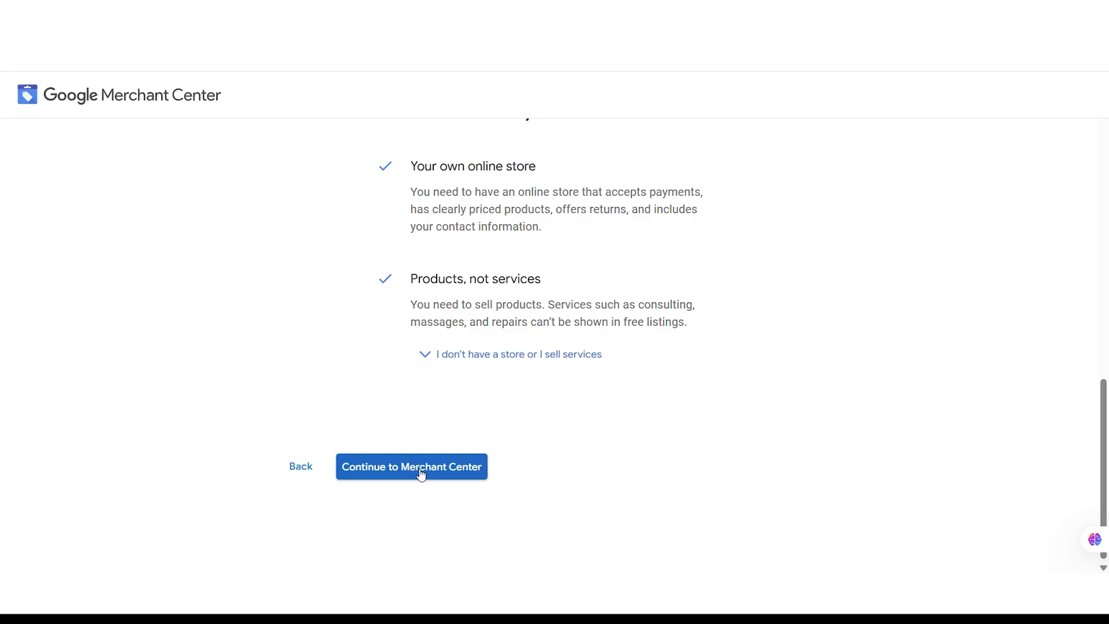
{"action": "left_click", "coordinate": [416, 469]}
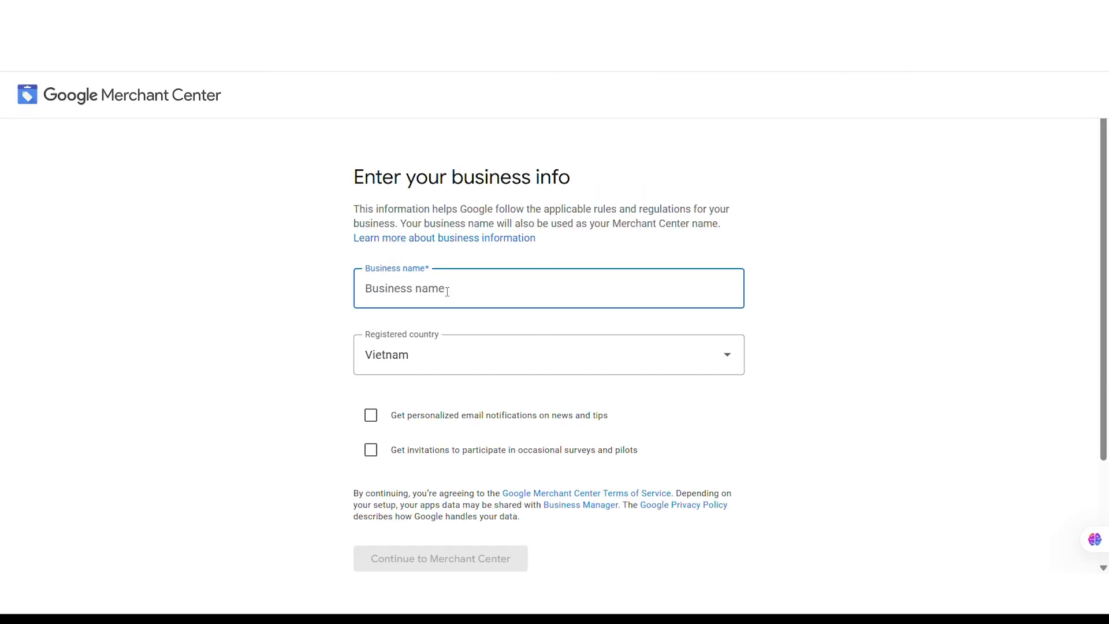
{"action": "type", "text": "LitCommerce"}
{"action": "left_click", "coordinate": [433, 364]}
{"action": "scroll", "coordinate": [477, 267], "scroll_direction": "up", "scroll_amount": 2}
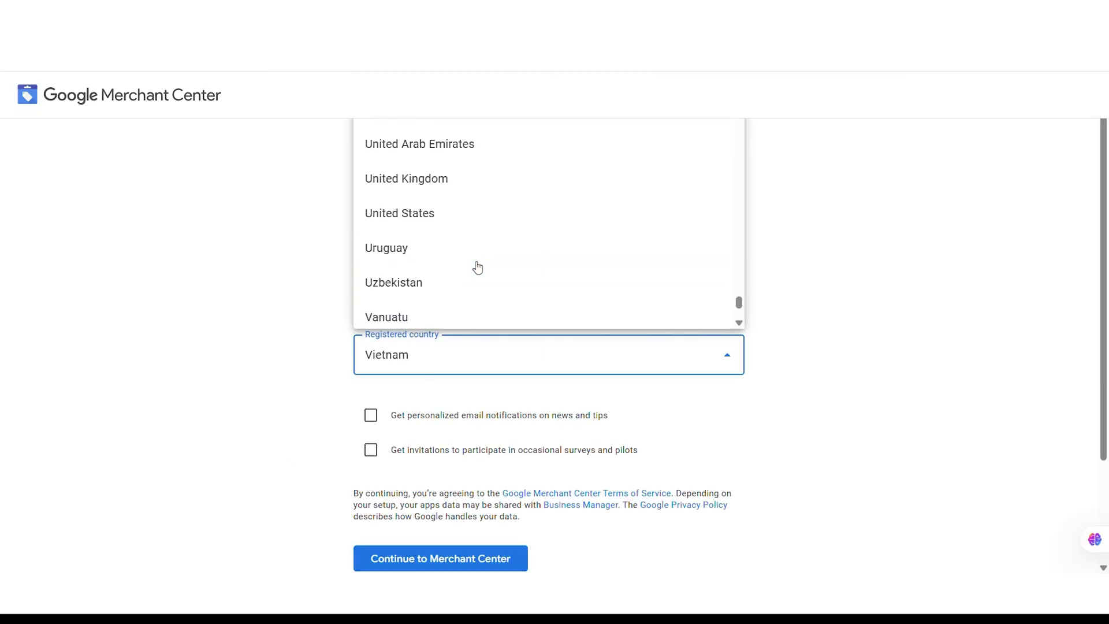
{"action": "left_click", "coordinate": [438, 213]}
{"action": "scroll", "coordinate": [383, 363], "scroll_direction": "down", "scroll_amount": 1}
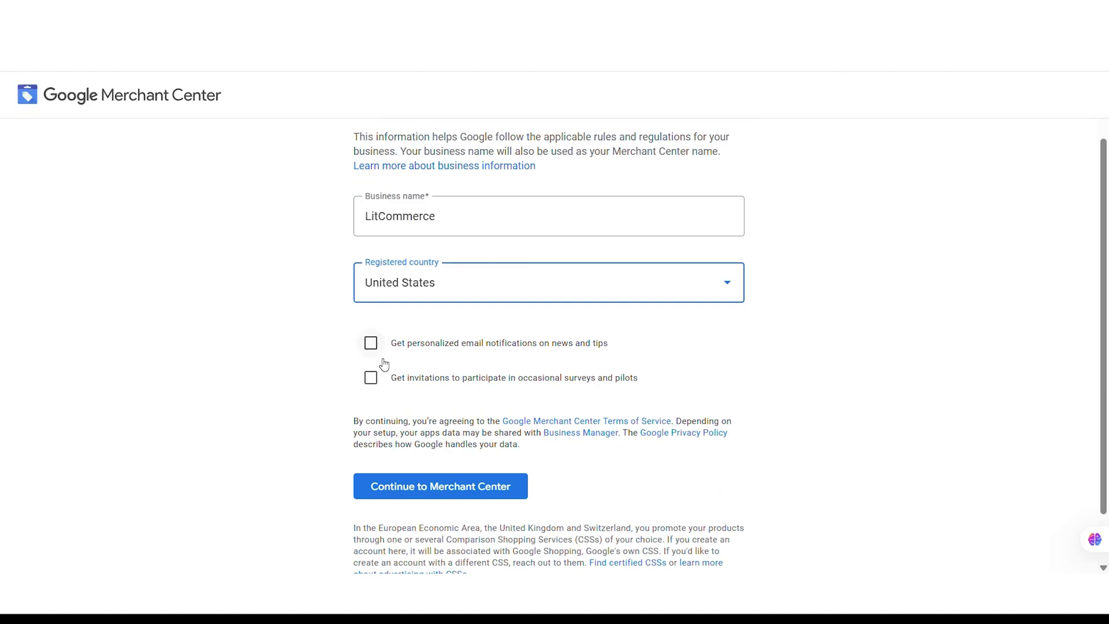
{"action": "left_click", "coordinate": [415, 496]}
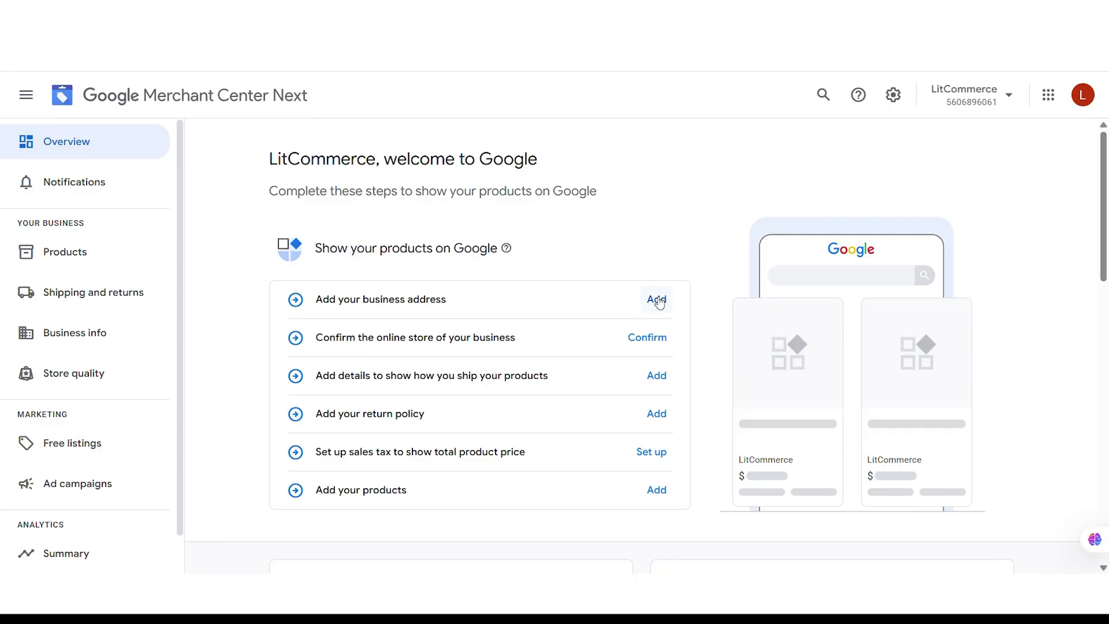
- From Products, start adding a product source and browse the file, Google Sheets, one-by-one and API options
{"action": "left_click", "coordinate": [134, 254]}
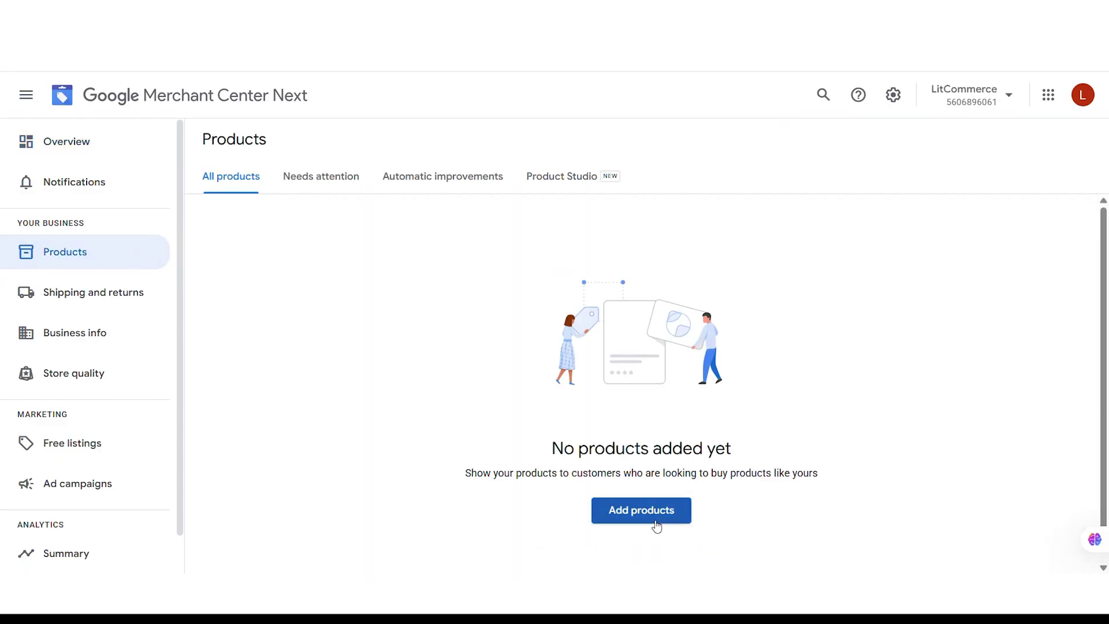
{"action": "left_click", "coordinate": [654, 521]}
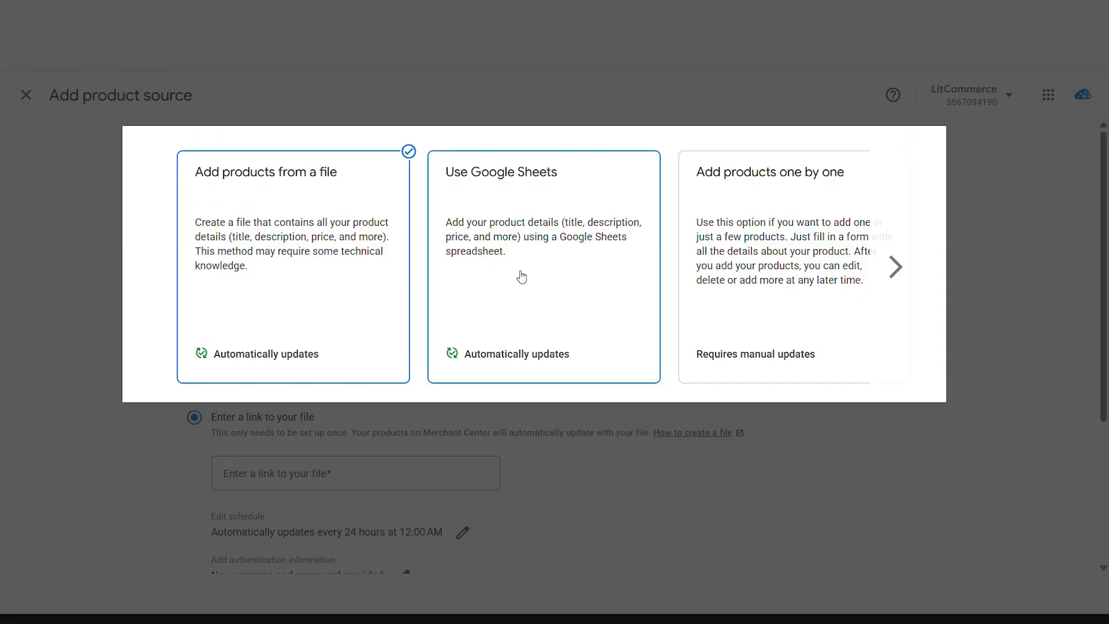
{"action": "left_click", "coordinate": [895, 266]}
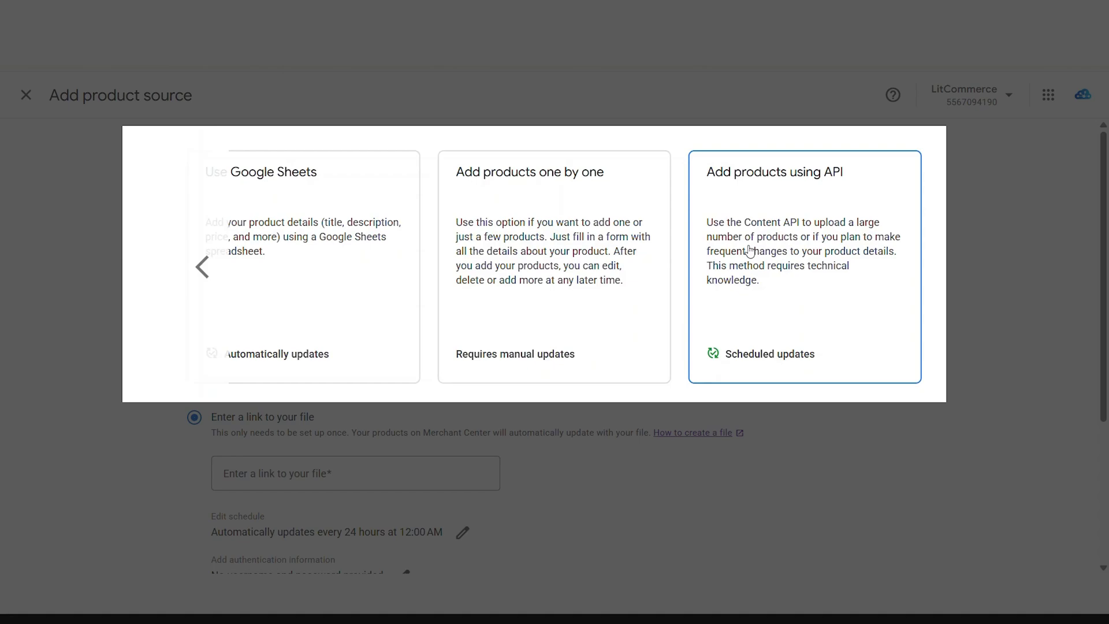
{"action": "left_click", "coordinate": [203, 266]}
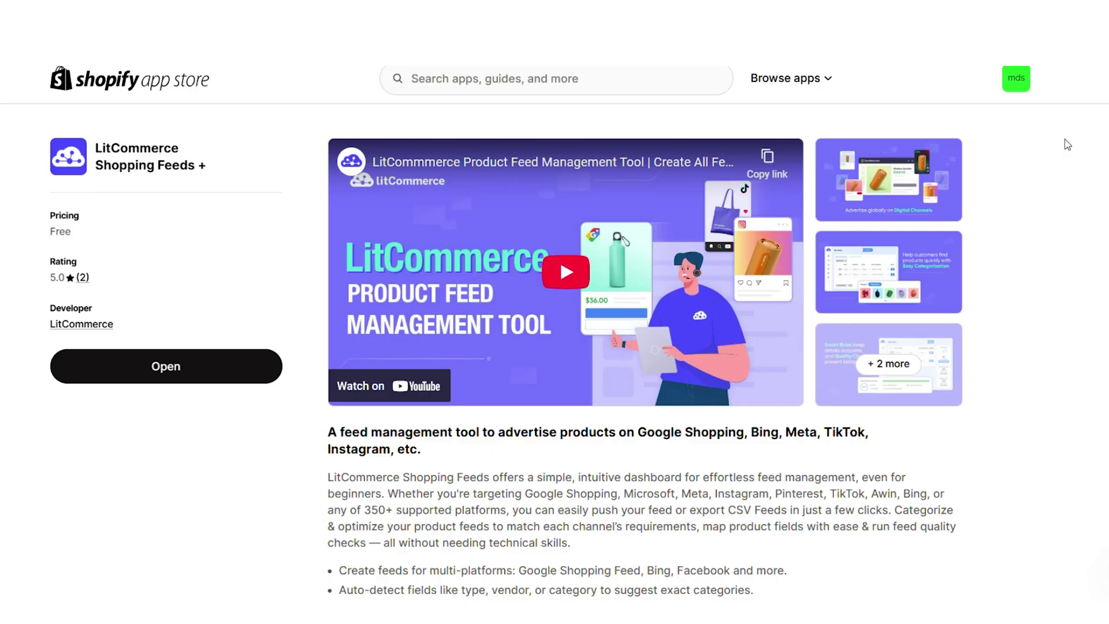
- Launch LitCommerce and create a Google Shopping feed with the Fashion market type
{"action": "left_click", "coordinate": [168, 376]}
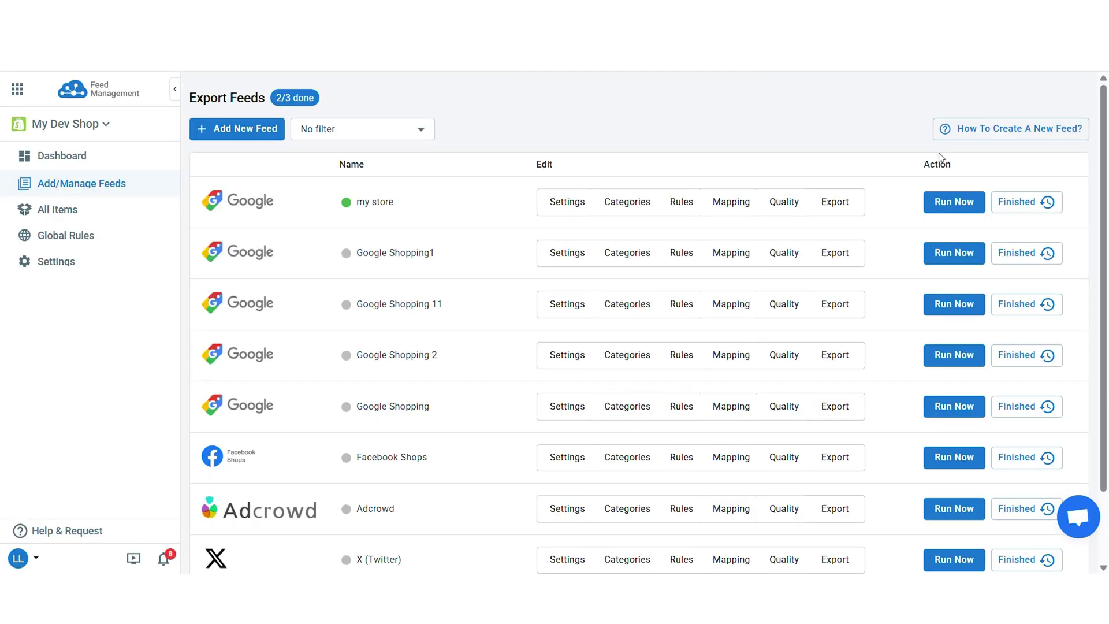
{"action": "left_click", "coordinate": [235, 130]}
{"action": "left_click", "coordinate": [261, 196]}
{"action": "left_click", "coordinate": [618, 388]}
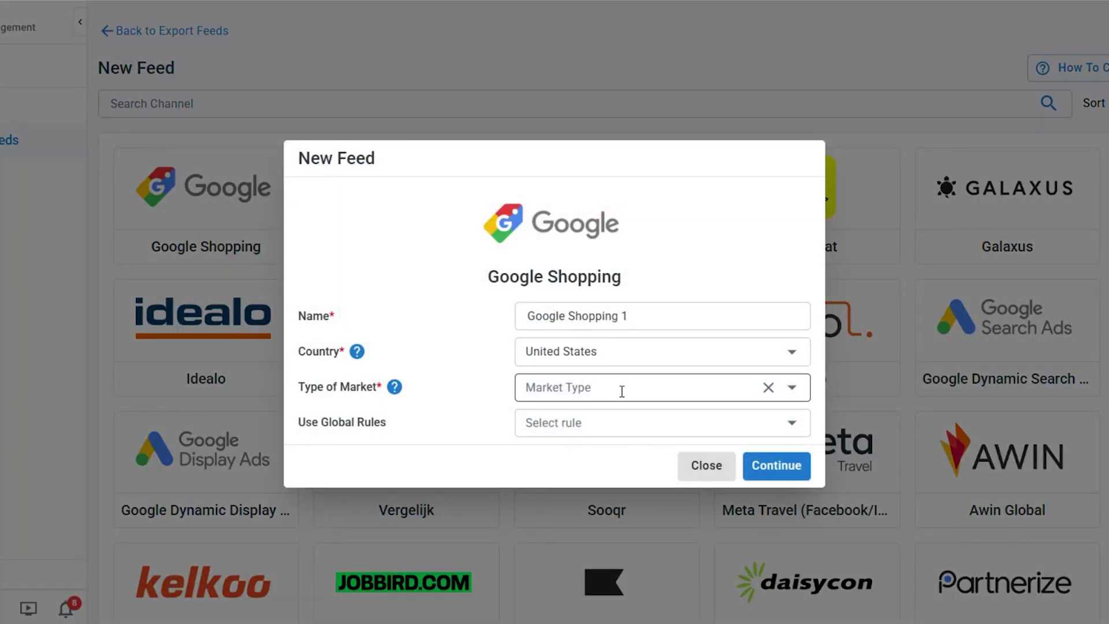
{"action": "left_click", "coordinate": [583, 442]}
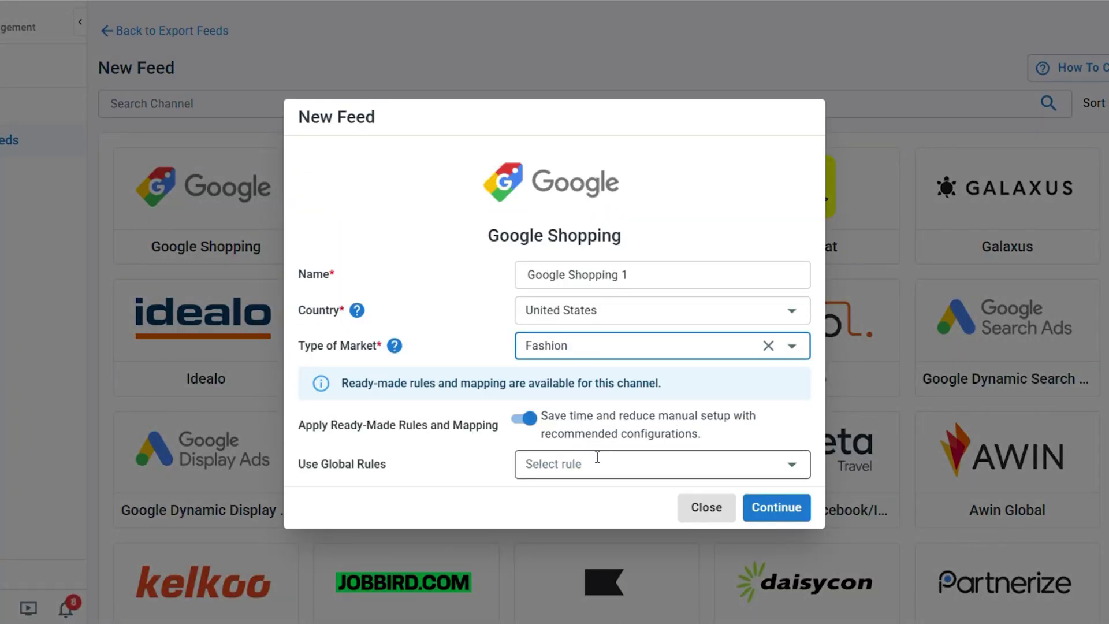
{"action": "left_click", "coordinate": [761, 516]}
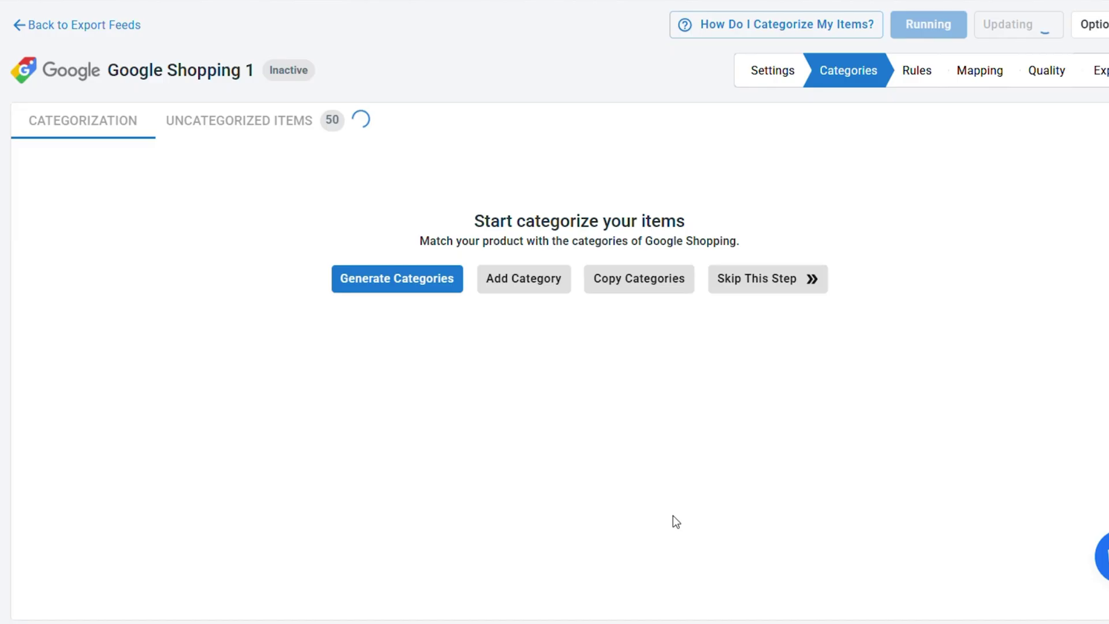
- Generate category rules by Vendor and assign a Google category to the Clarks row
{"action": "left_click", "coordinate": [413, 285]}
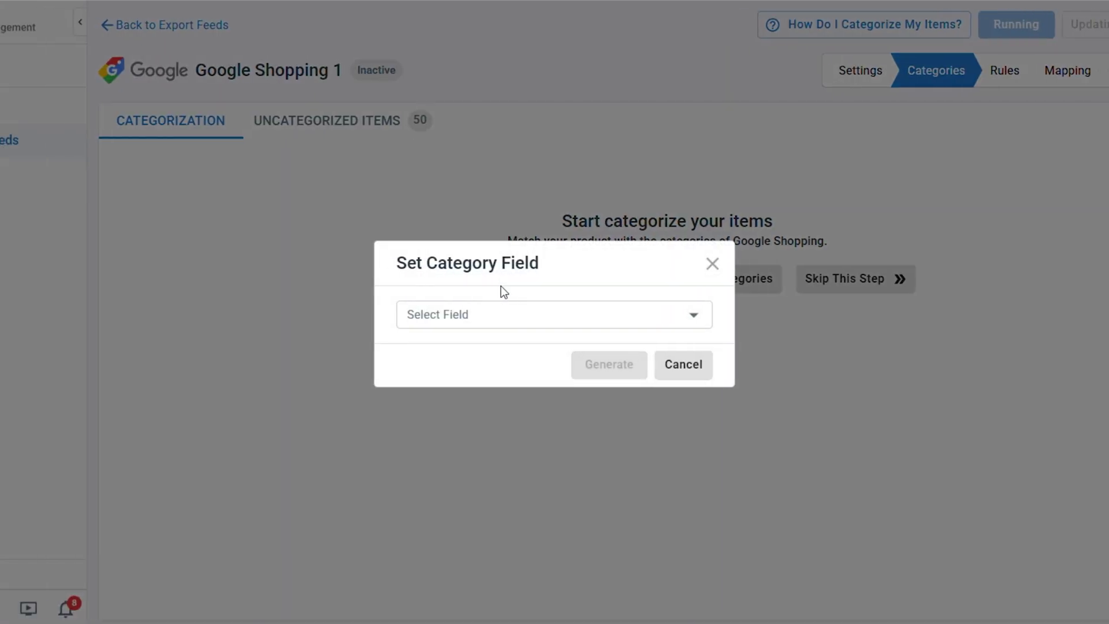
{"action": "left_click", "coordinate": [569, 314]}
{"action": "left_click", "coordinate": [530, 385]}
{"action": "left_click", "coordinate": [608, 363]}
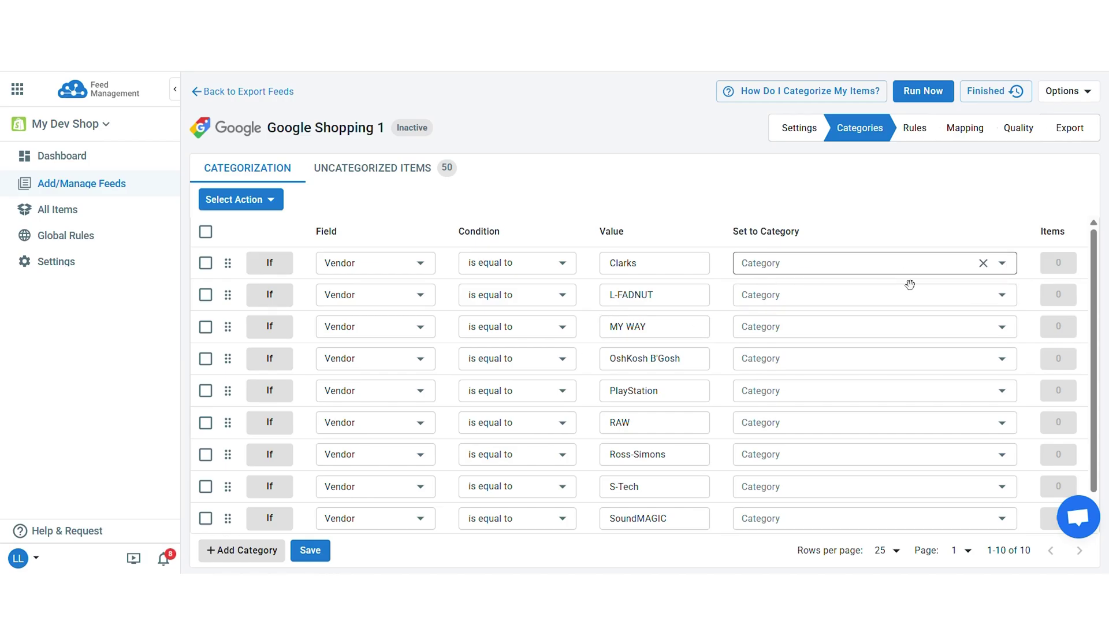
{"action": "left_click", "coordinate": [1005, 264]}
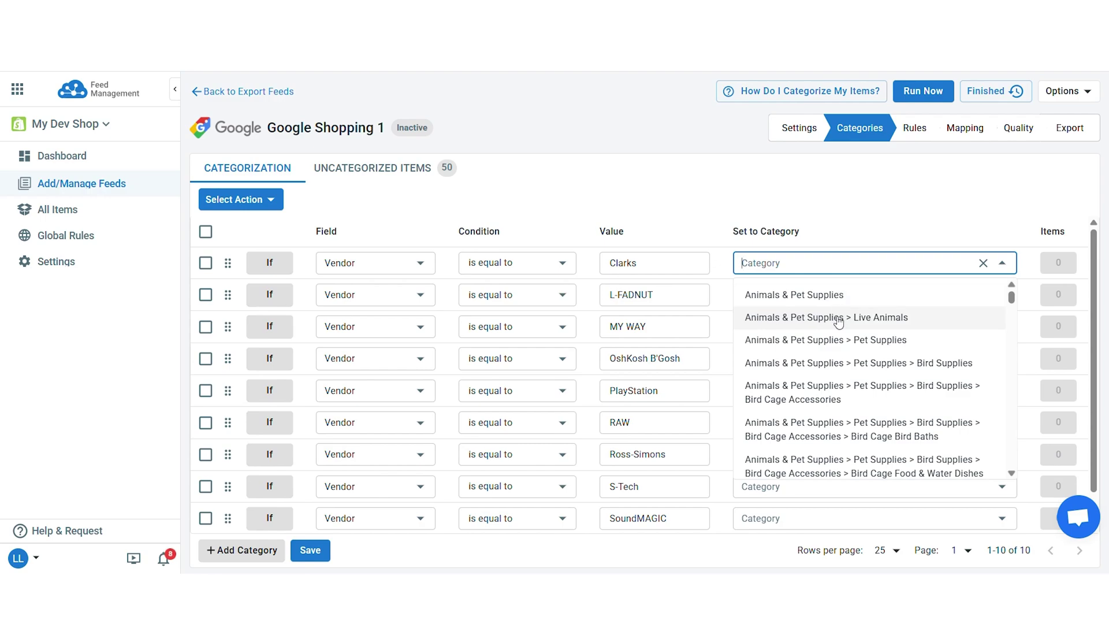
{"action": "left_click", "coordinate": [838, 318]}
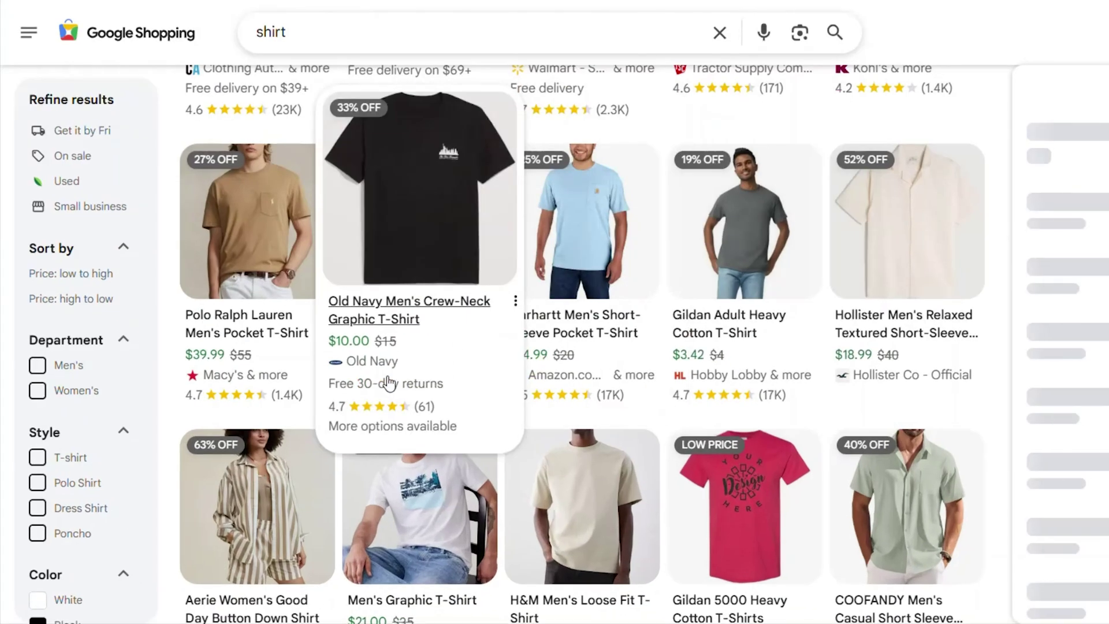
- Open the Old Navy crew-neck shirt and show its In stock, Out of stock, Preorder and Backorder availability options
{"action": "left_click", "coordinate": [422, 220]}
{"action": "scroll", "coordinate": [994, 383], "scroll_direction": "down", "scroll_amount": 5}
{"action": "scroll", "coordinate": [995, 382], "scroll_direction": "down", "scroll_amount": 2}
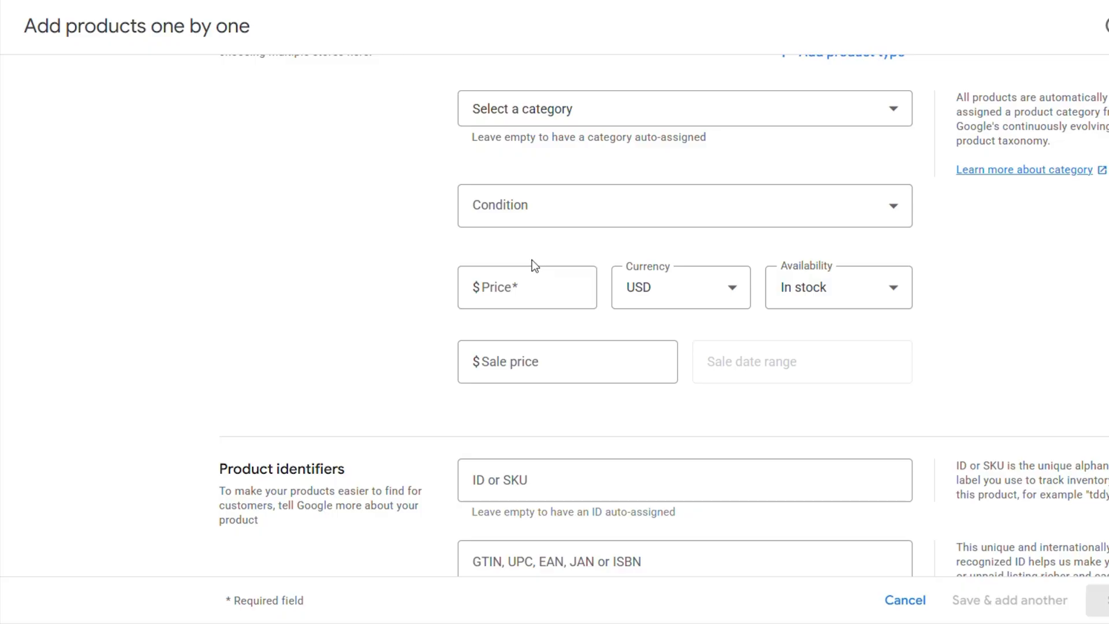
{"action": "left_click", "coordinate": [879, 299]}
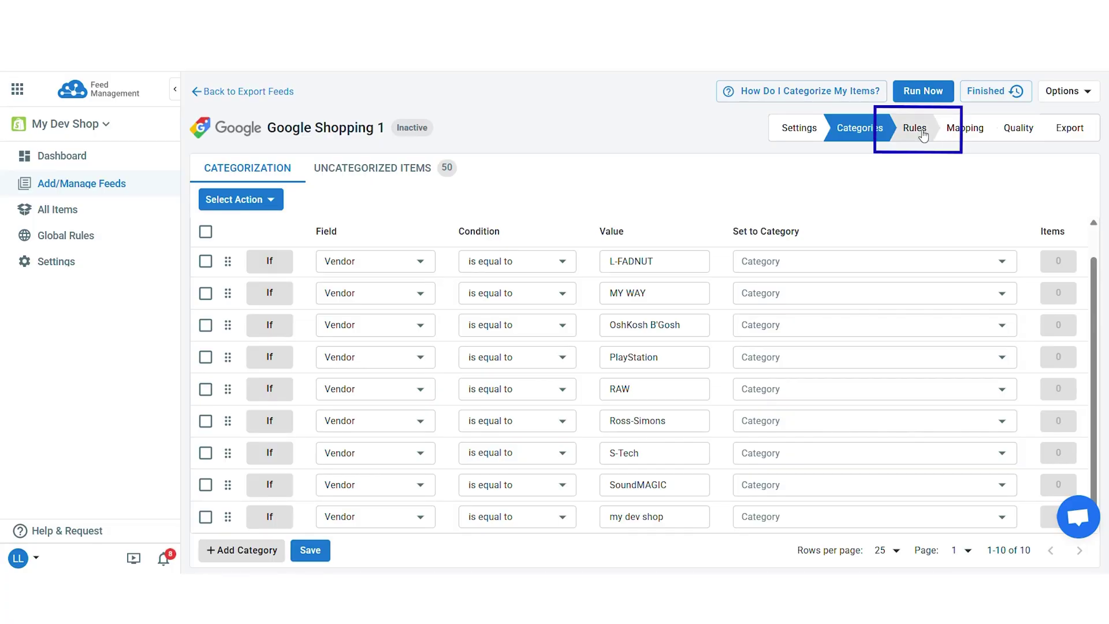
- Save the Set availability rule marking products out_of_stock at quantity 10 or less, then go to Mapping
{"action": "left_click", "coordinate": [918, 129]}
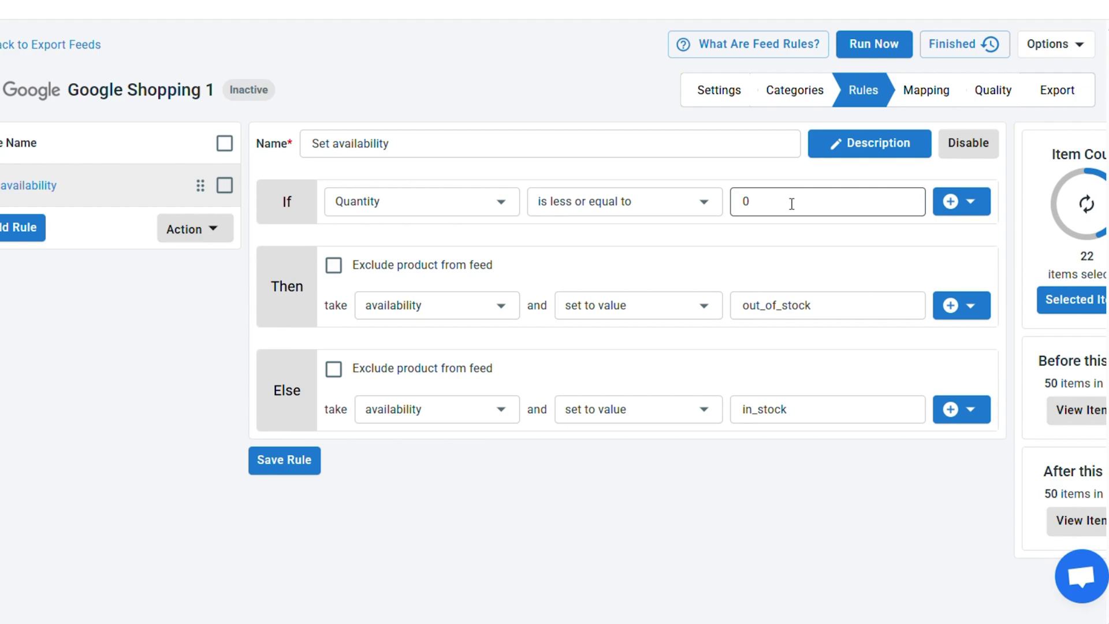
{"action": "double_click", "coordinate": [791, 204]}
{"action": "type", "text": "10"}
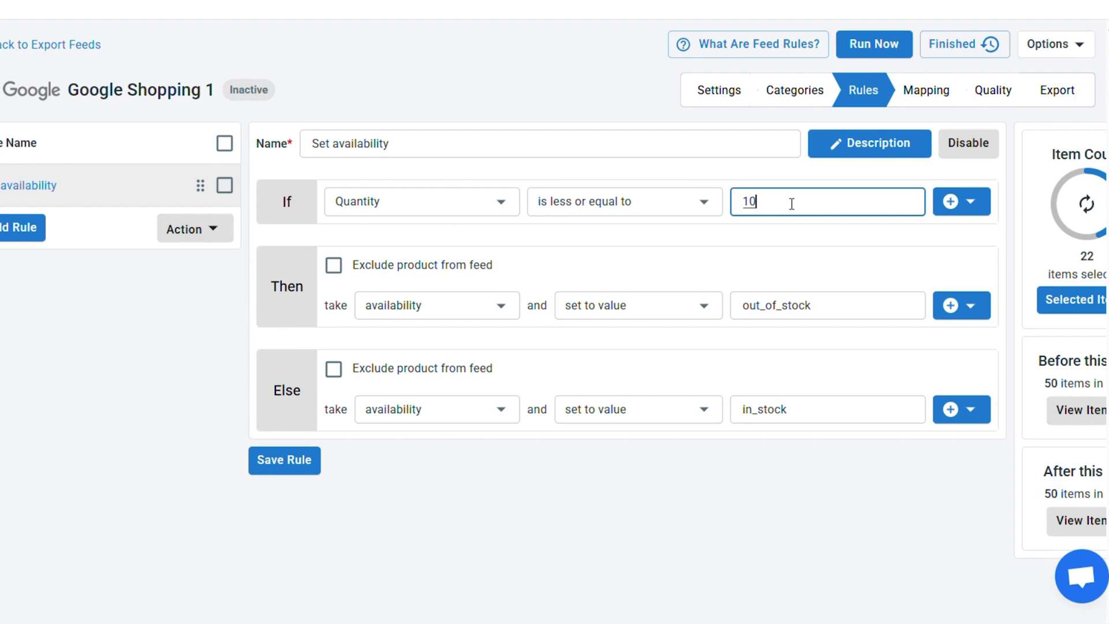
{"action": "left_click", "coordinate": [509, 503]}
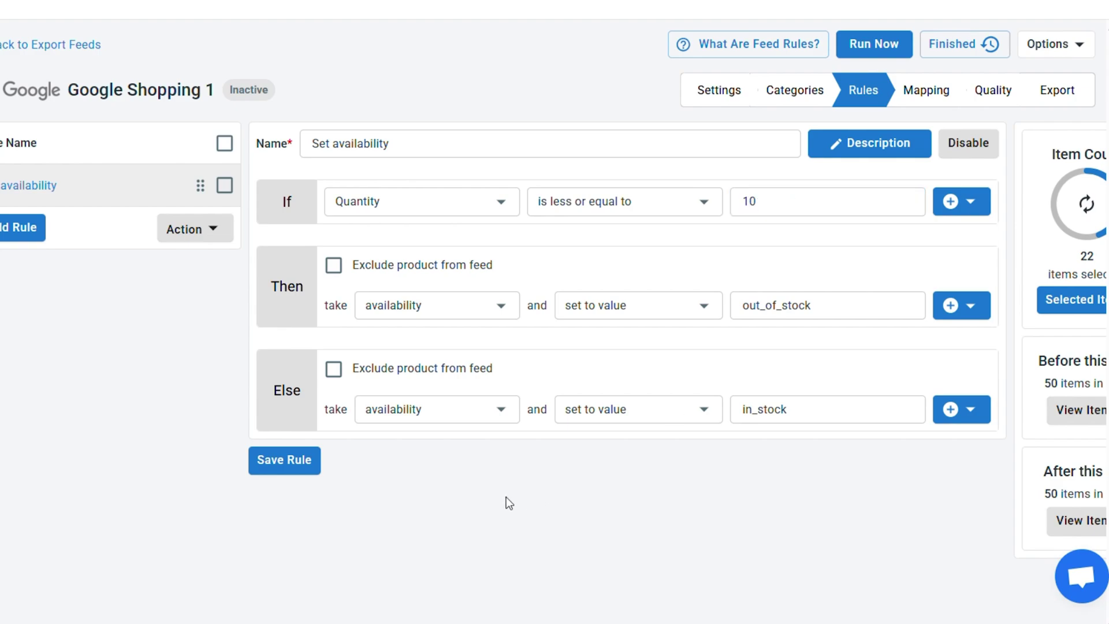
{"action": "left_click", "coordinate": [290, 458]}
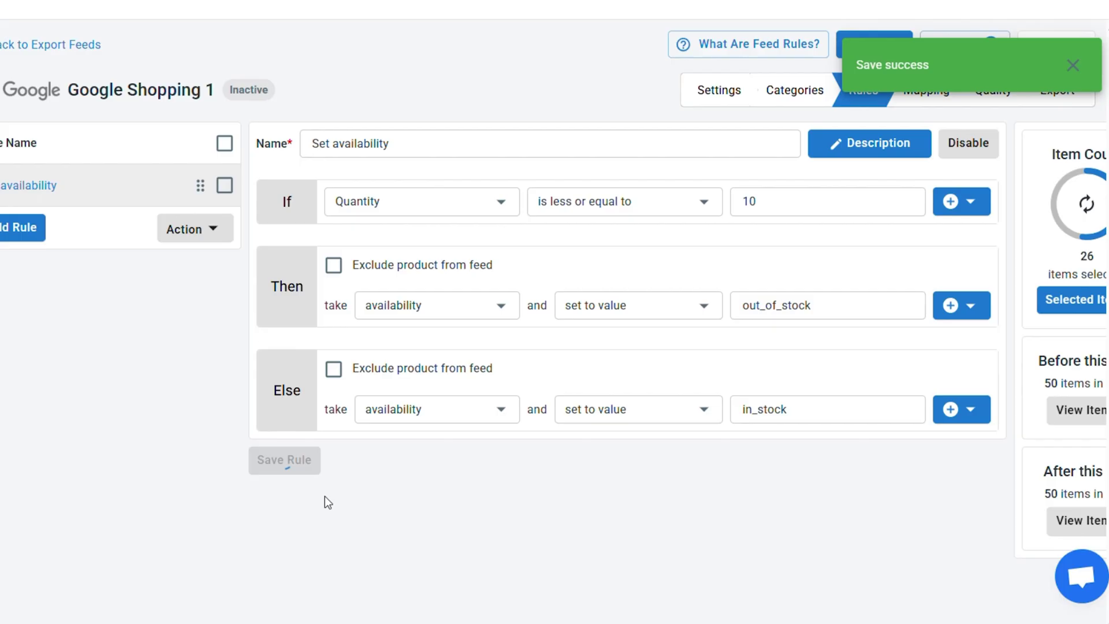
{"action": "scroll", "coordinate": [553, 293], "scroll_direction": "right", "scroll_amount": 2}
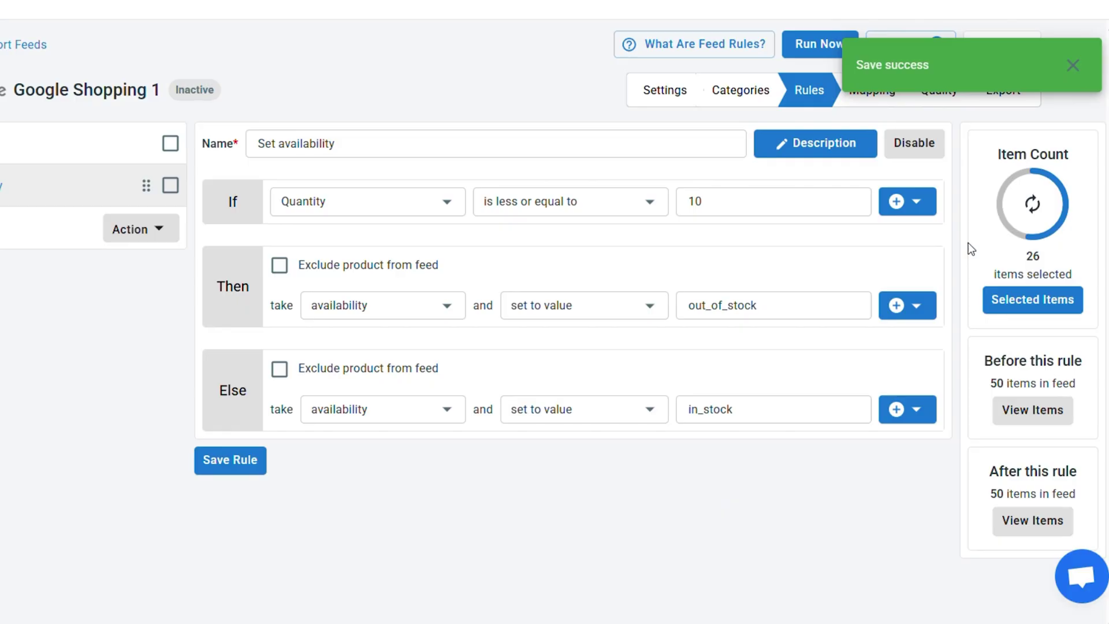
{"action": "left_click", "coordinate": [872, 91]}
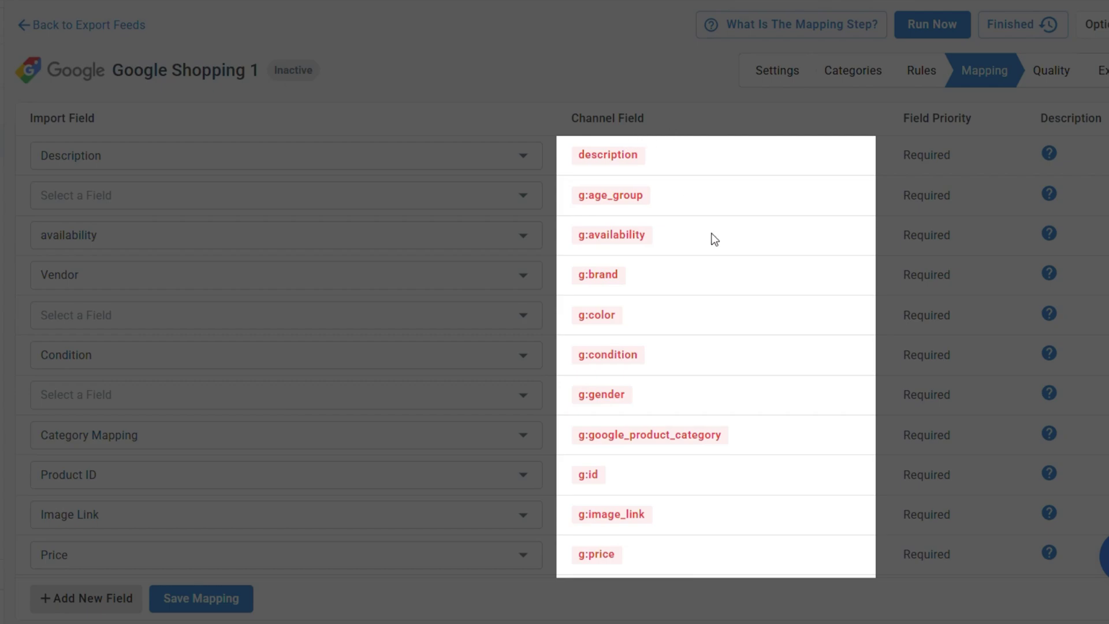
{"action": "scroll", "coordinate": [715, 239], "scroll_direction": "down", "scroll_amount": 8}
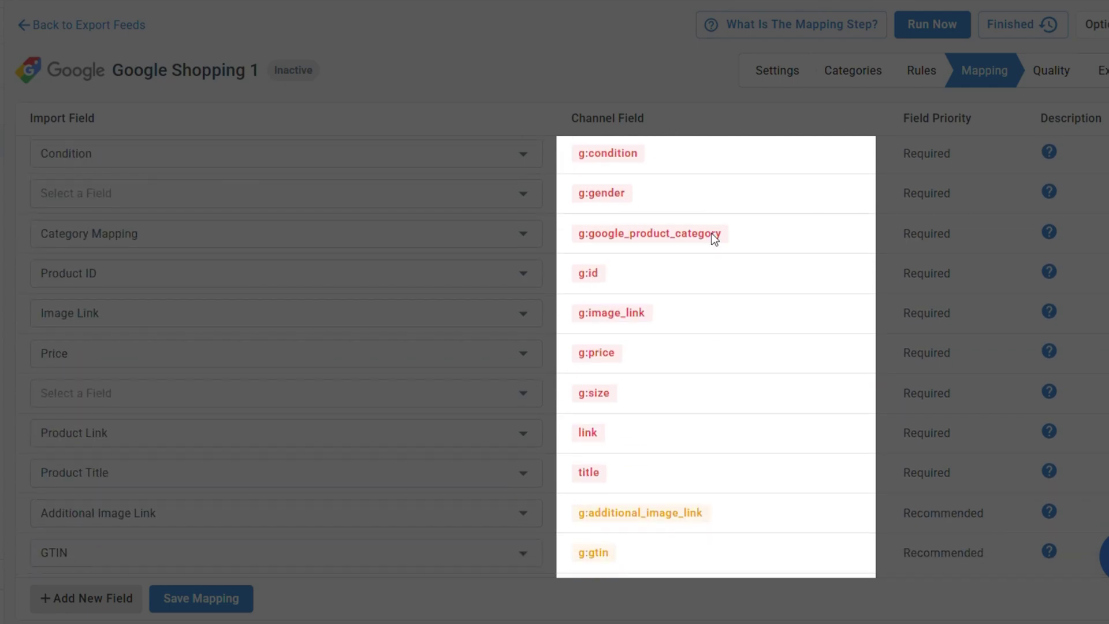
{"action": "scroll", "coordinate": [714, 239], "scroll_direction": "down", "scroll_amount": 2}
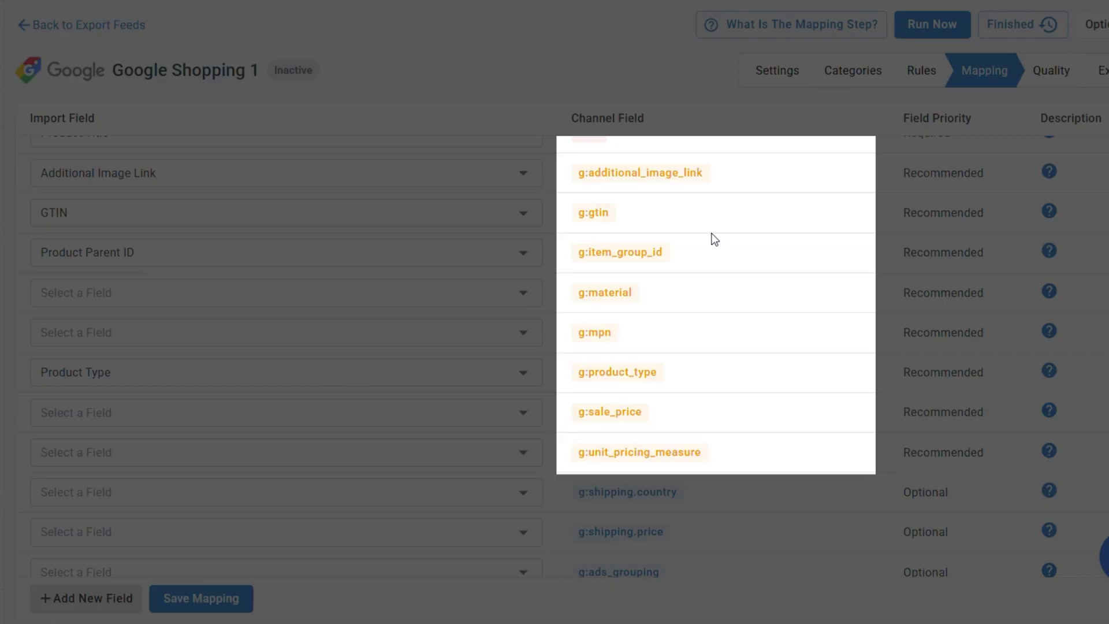
{"action": "scroll", "coordinate": [714, 239], "scroll_direction": "down", "scroll_amount": 9}
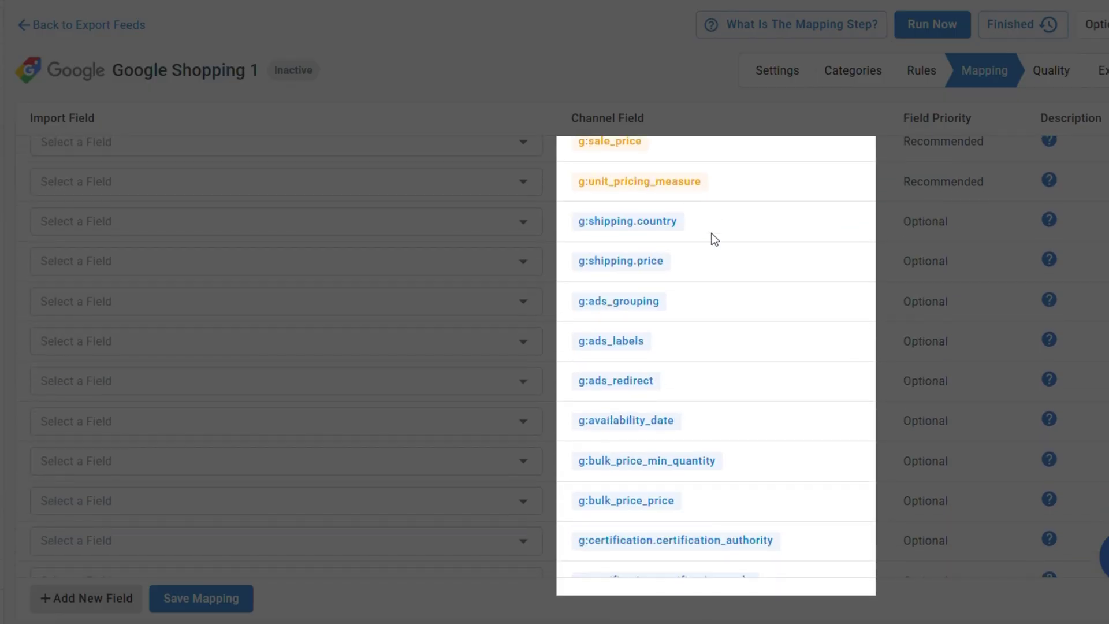
{"action": "scroll", "coordinate": [714, 239], "scroll_direction": "down", "scroll_amount": 11}
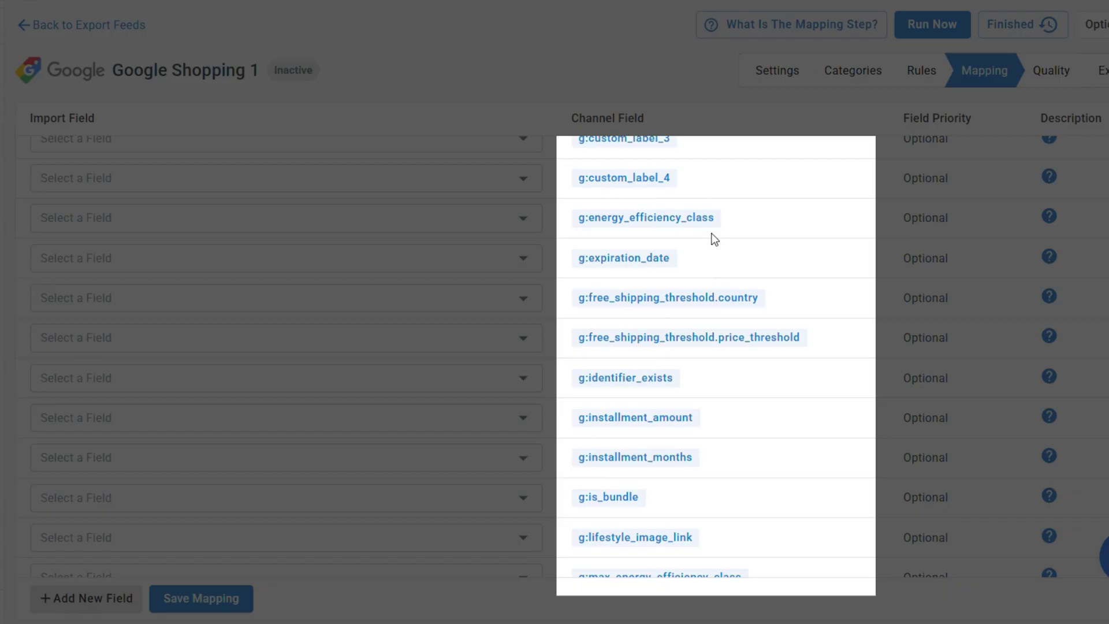
{"action": "scroll", "coordinate": [715, 239], "scroll_direction": "up", "scroll_amount": 12}
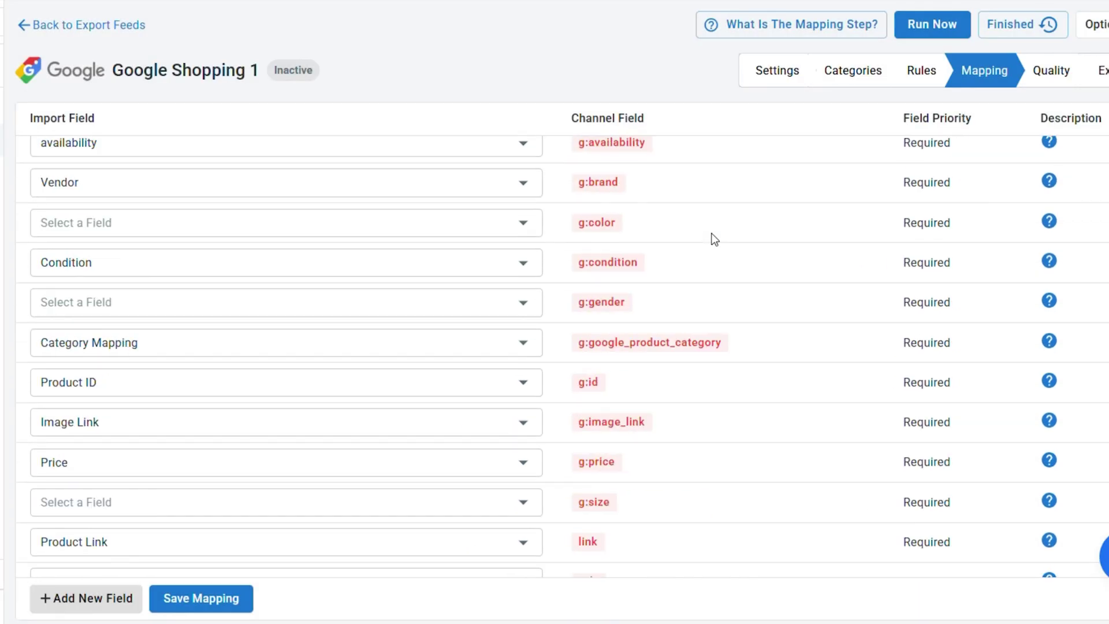
{"action": "scroll", "coordinate": [714, 239], "scroll_direction": "up", "scroll_amount": 2}
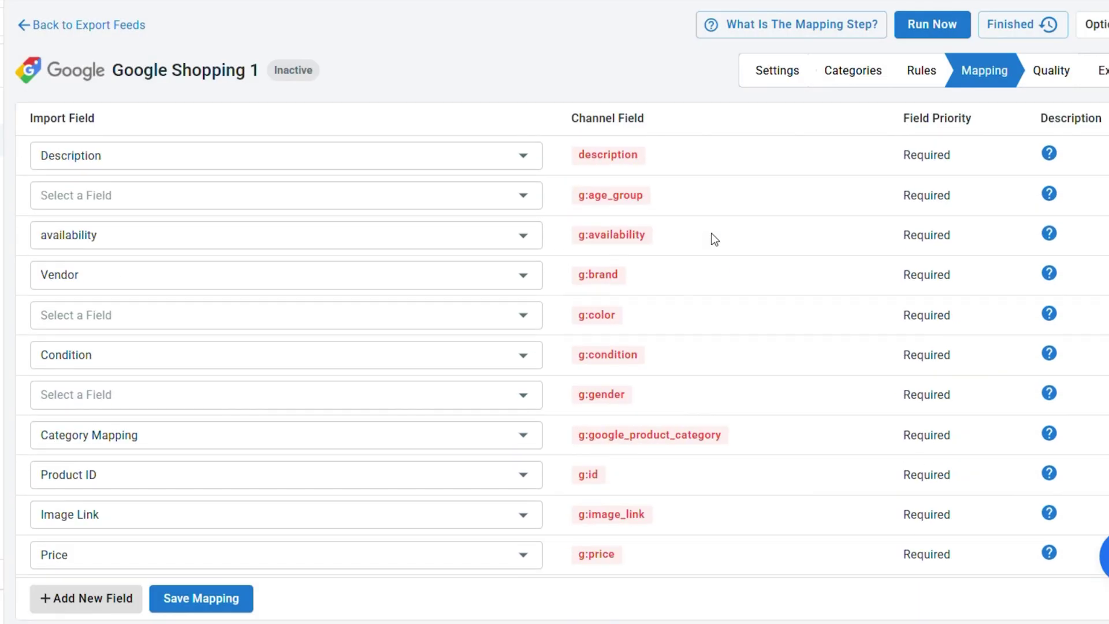
{"action": "left_click", "coordinate": [523, 156]}
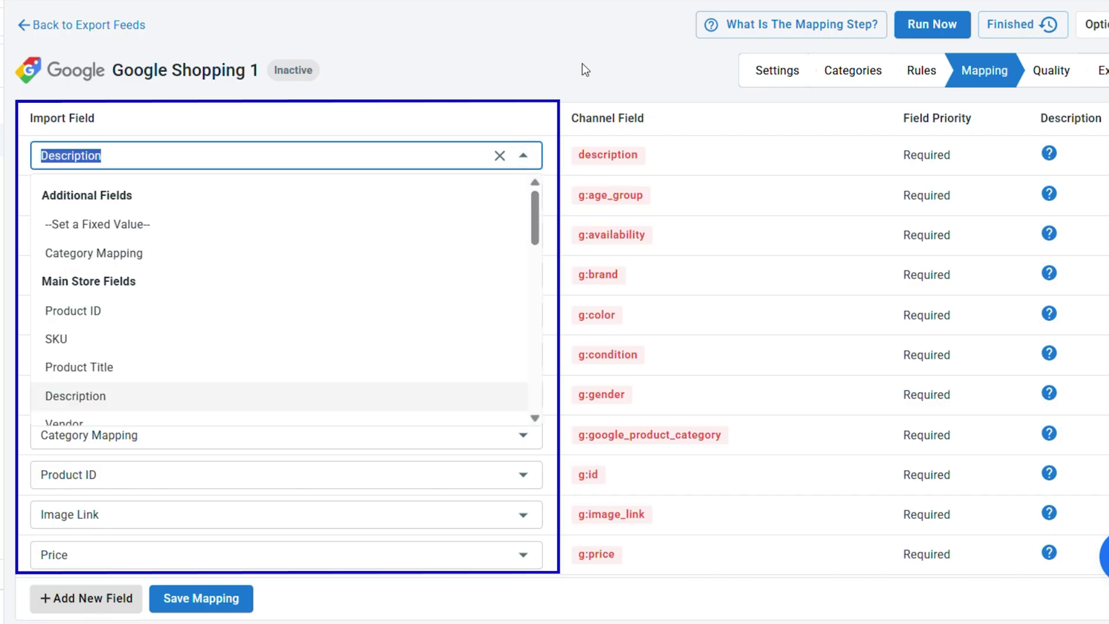
{"action": "left_click", "coordinate": [603, 68]}
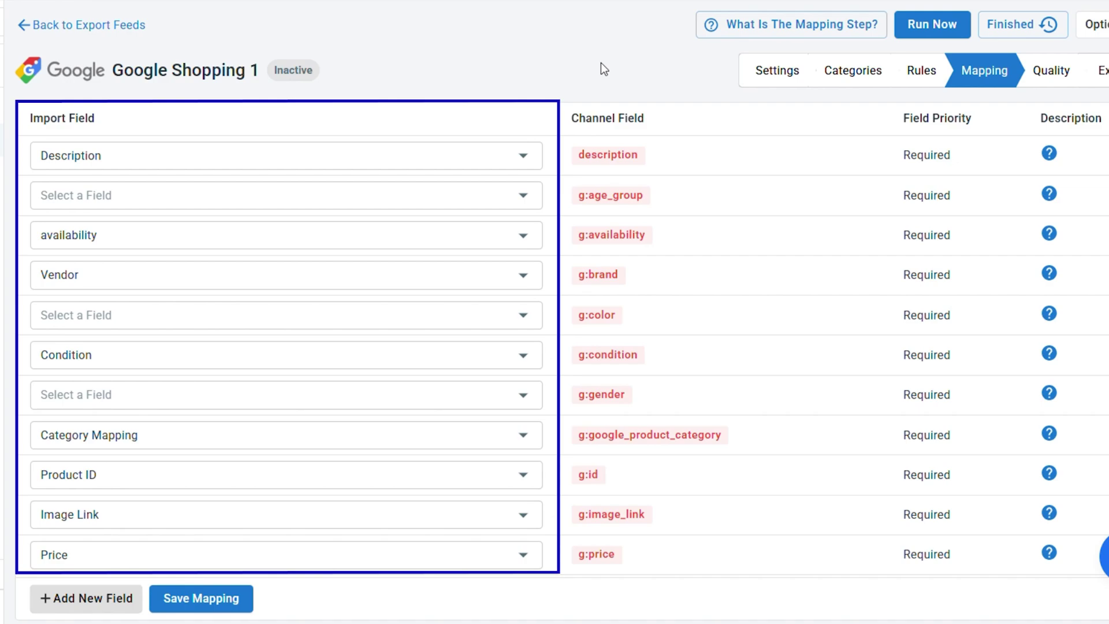
- Run the Google Shopping 1 feed's quality check, which flags 7 items with empty descriptions
{"action": "left_click", "coordinate": [1051, 74]}
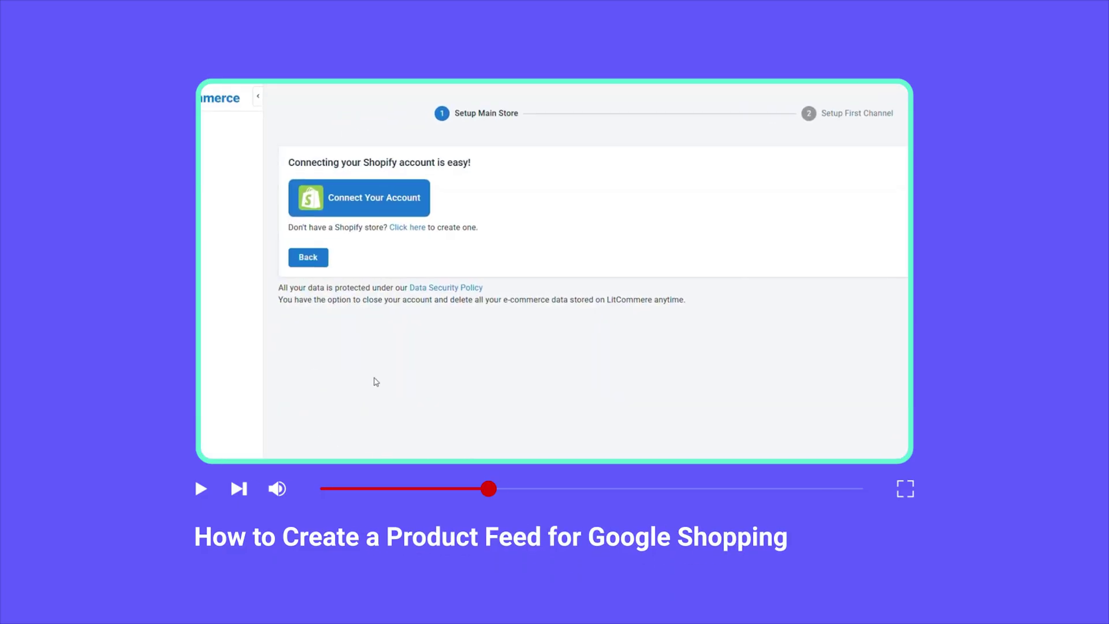
- Copy the feed URL of the active my store Google feed from its Overview
{"action": "left_click", "coordinate": [472, 209]}
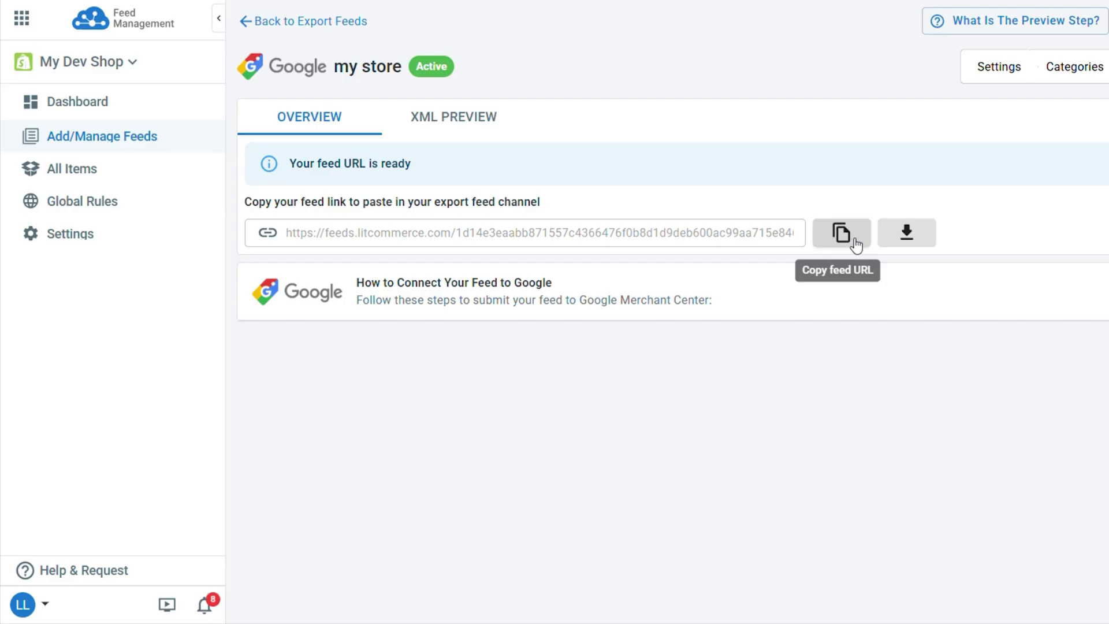
{"action": "left_click", "coordinate": [855, 245]}
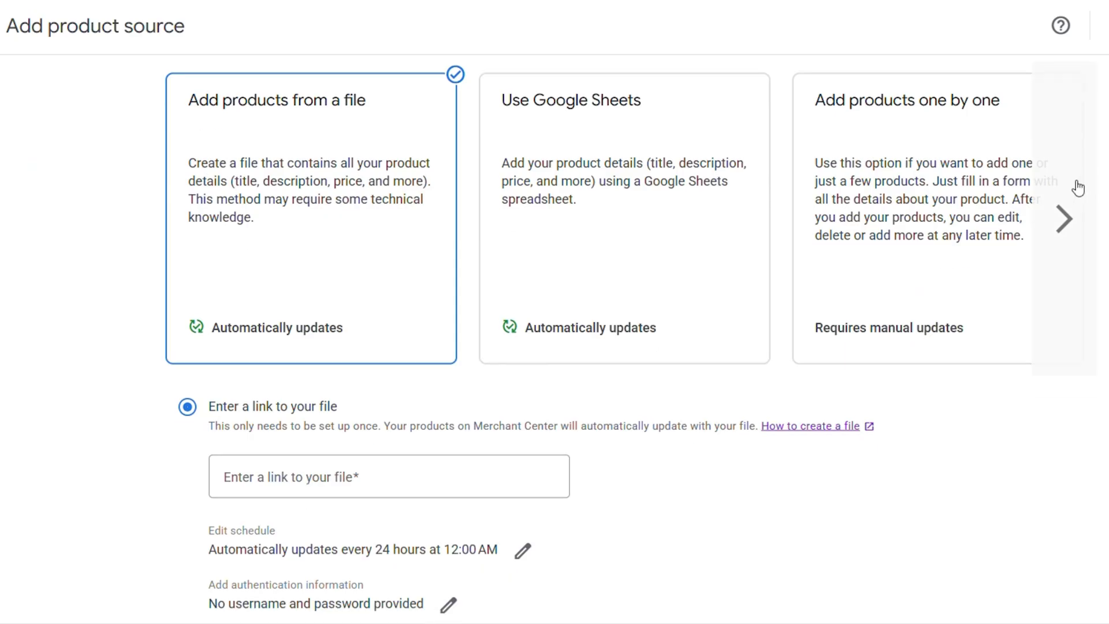
{"action": "scroll", "coordinate": [458, 250], "scroll_direction": "down", "scroll_amount": 4}
- Paste the copied LitCommerce feed URL as the product file link
{"action": "left_click", "coordinate": [460, 240]}
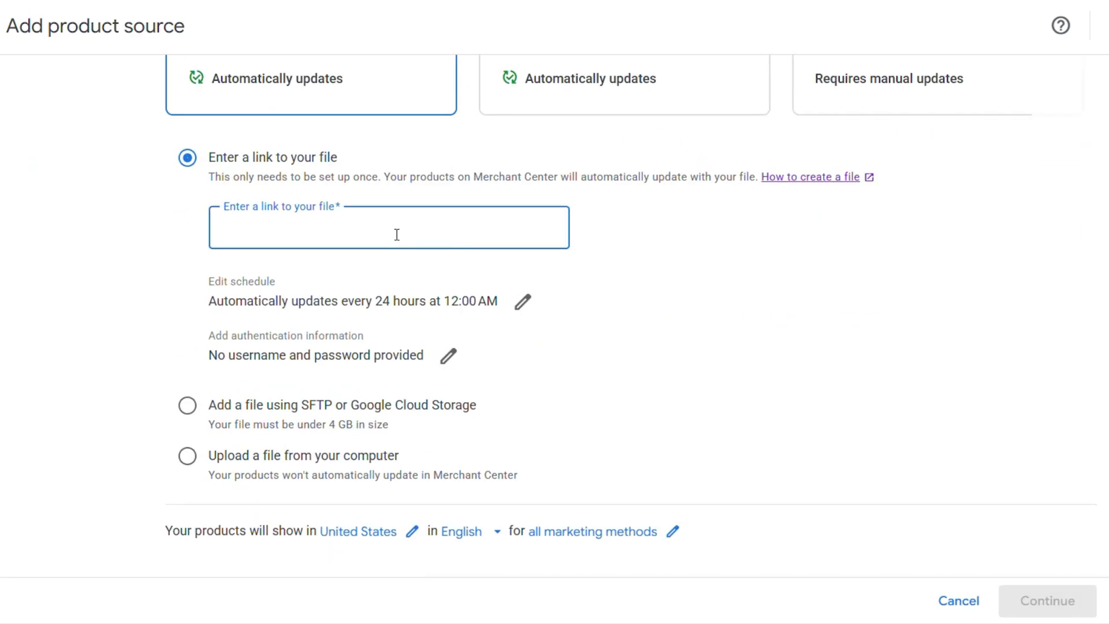
{"action": "key", "text": "ctrl+v"}
{"action": "left_click", "coordinate": [707, 269]}
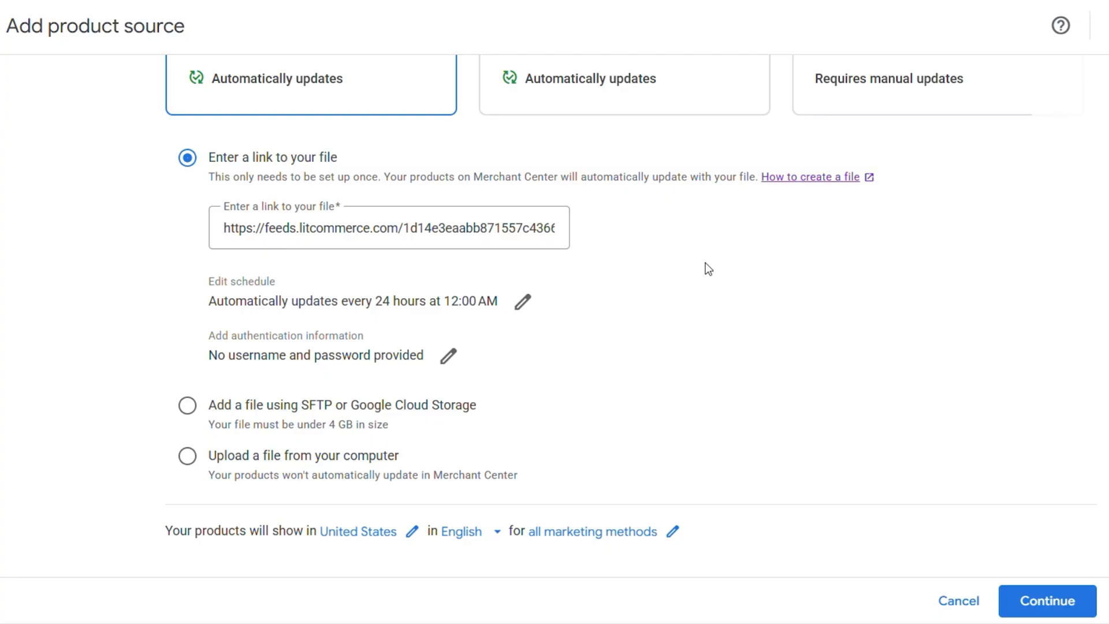
- Schedule the file to update every 24 hours at 9:00 AM and save the schedule
{"action": "left_click", "coordinate": [521, 305]}
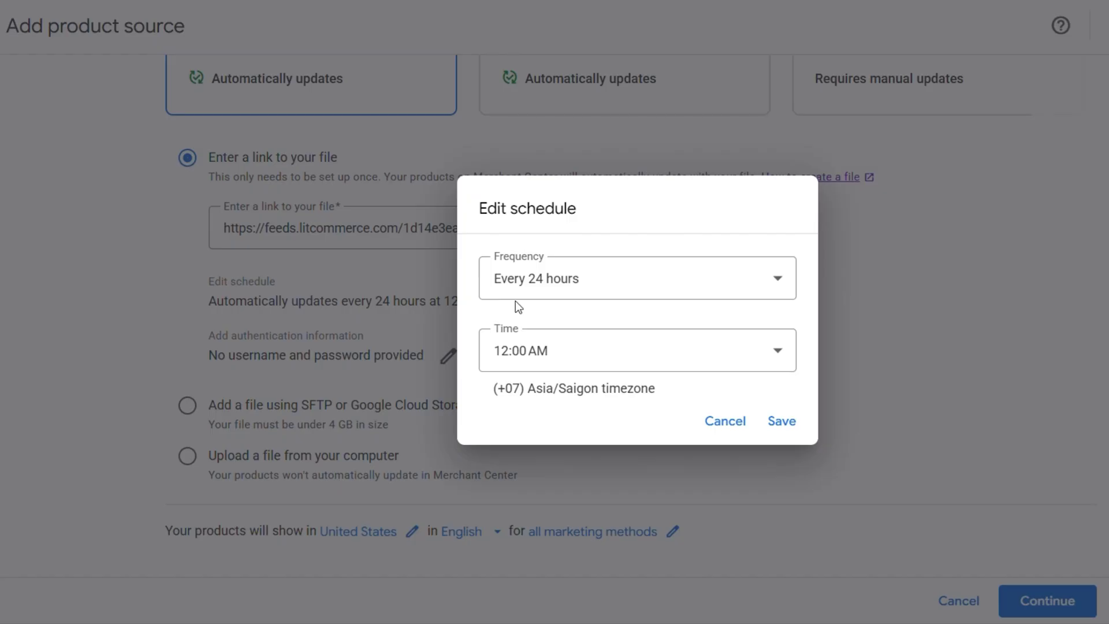
{"action": "left_click", "coordinate": [734, 293]}
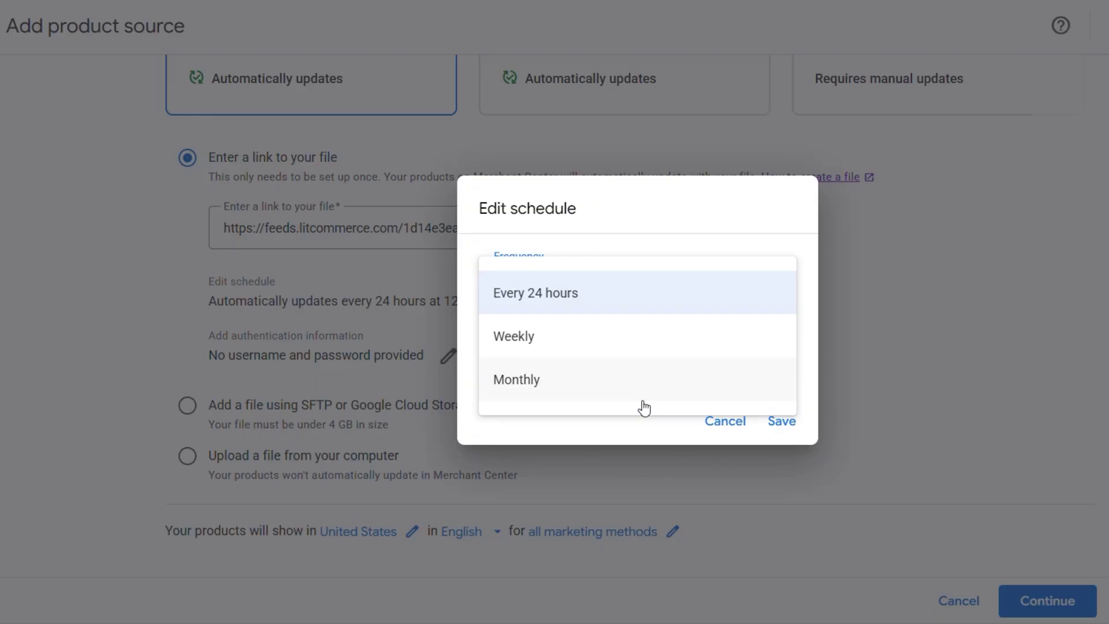
{"action": "left_click", "coordinate": [656, 308]}
{"action": "left_click", "coordinate": [696, 347]}
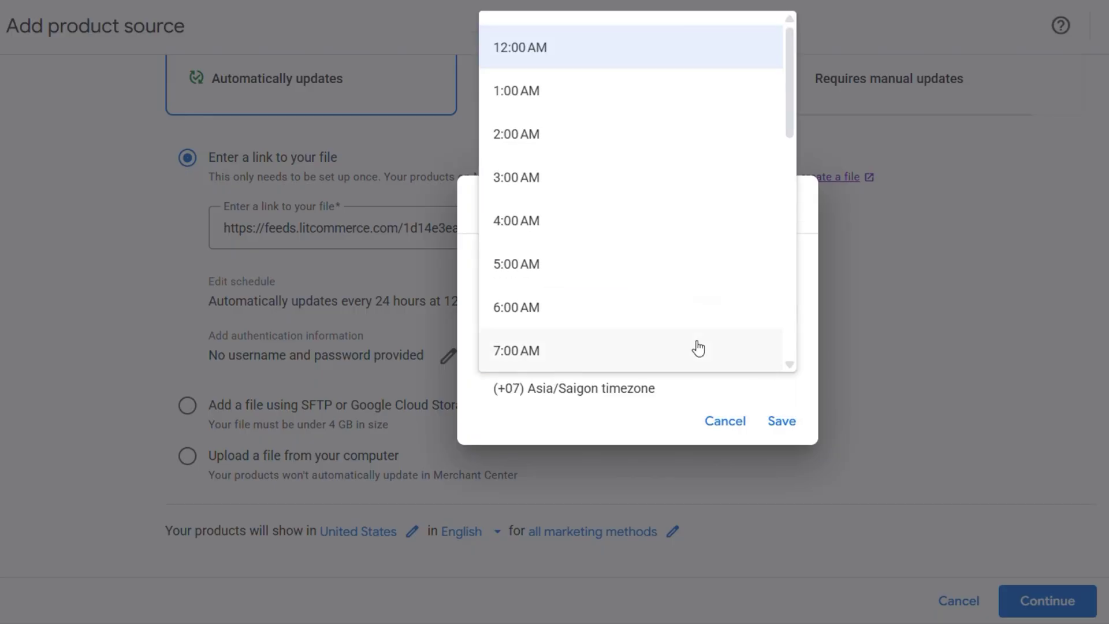
{"action": "scroll", "coordinate": [646, 300], "scroll_direction": "down", "scroll_amount": 3}
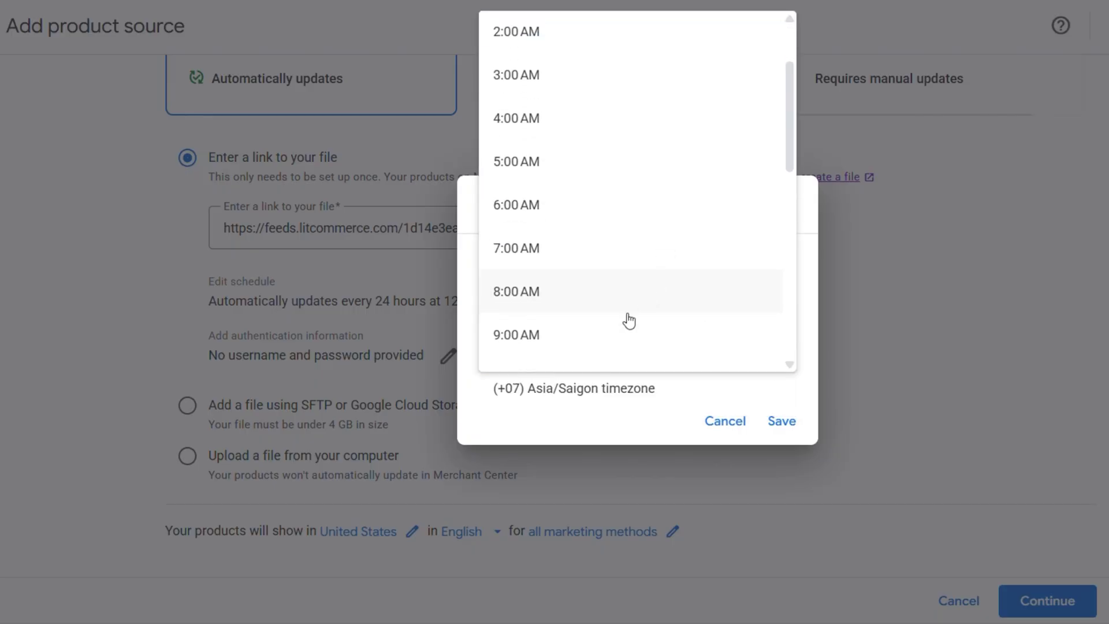
{"action": "left_click", "coordinate": [614, 262]}
{"action": "left_click", "coordinate": [781, 420]}
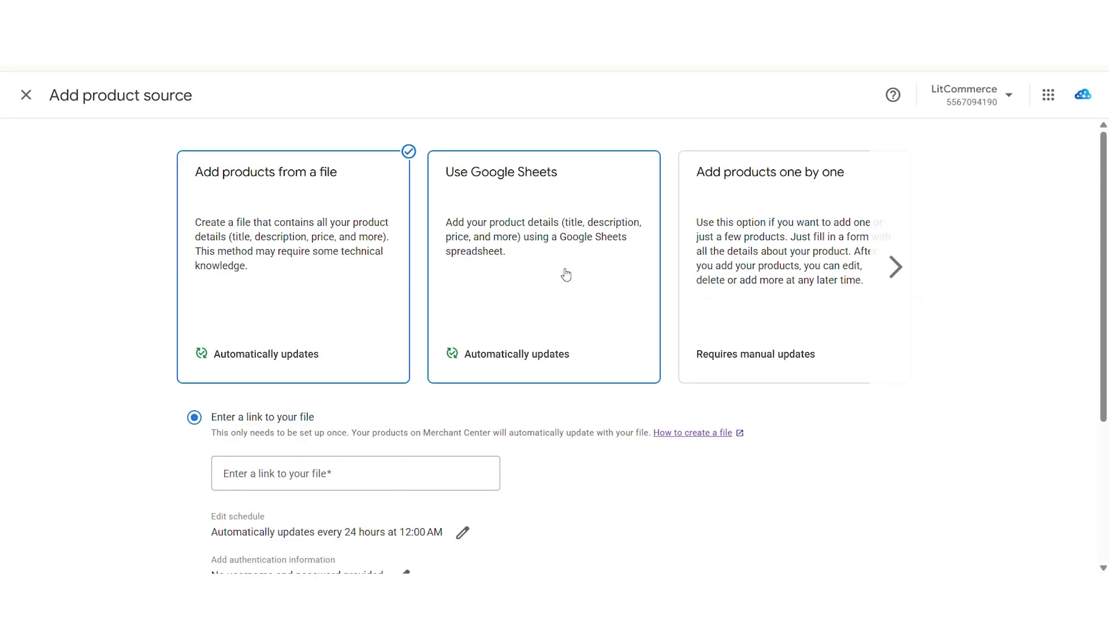
- Pick the Google Sheets option and create a new spreadsheet from the Merchant Center template
{"action": "left_click", "coordinate": [564, 275]}
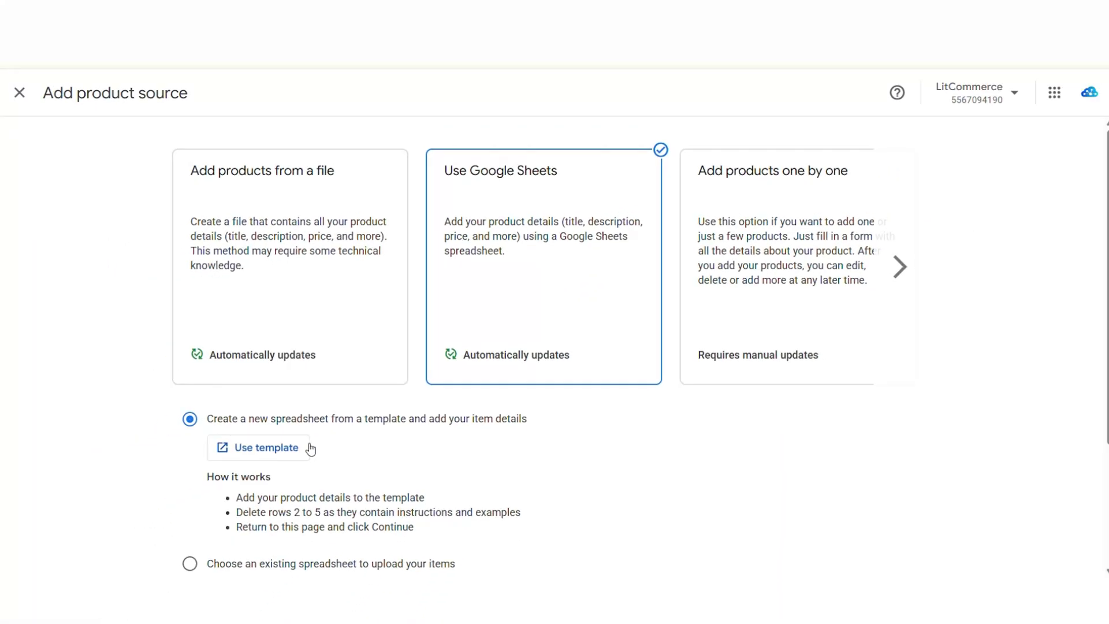
{"action": "left_click", "coordinate": [295, 451]}
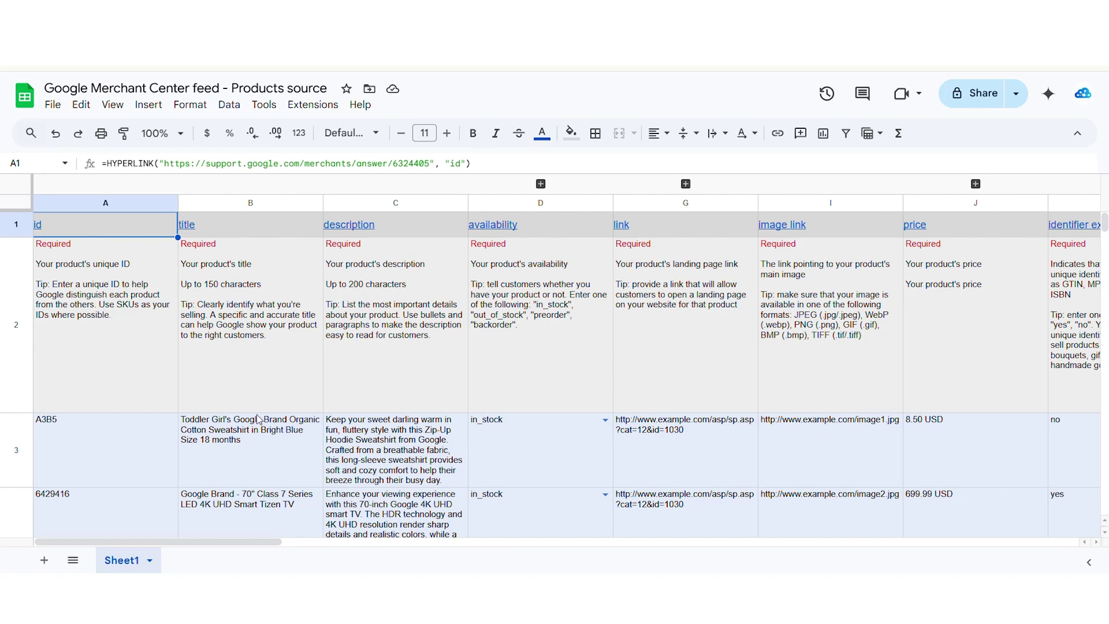
- Scroll across the template's columns and read the id instruction cell and first sample product id
{"action": "left_click_drag", "start_coordinate": [248, 539], "coordinate": [512, 554]}
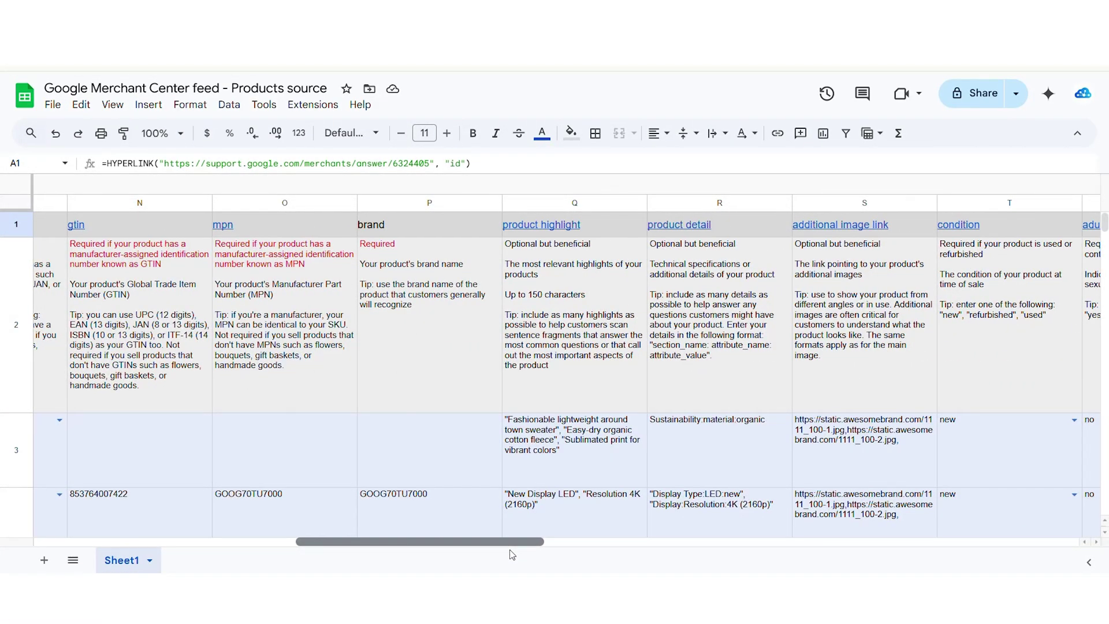
{"action": "left_click_drag", "start_coordinate": [512, 555], "coordinate": [203, 554]}
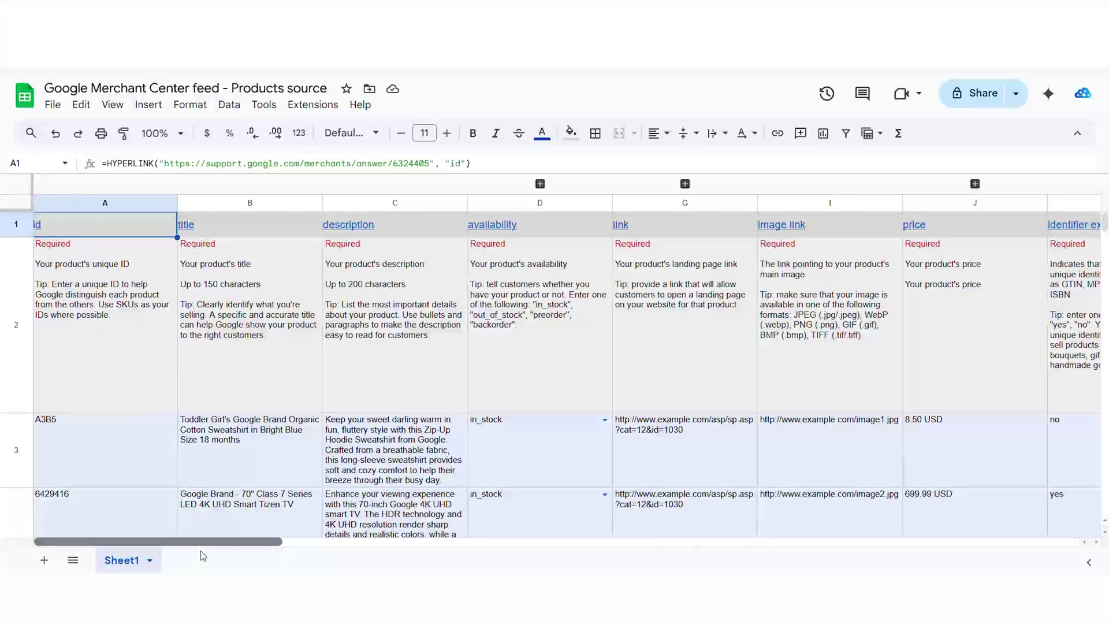
{"action": "left_click", "coordinate": [125, 321]}
{"action": "double_click", "coordinate": [126, 320]}
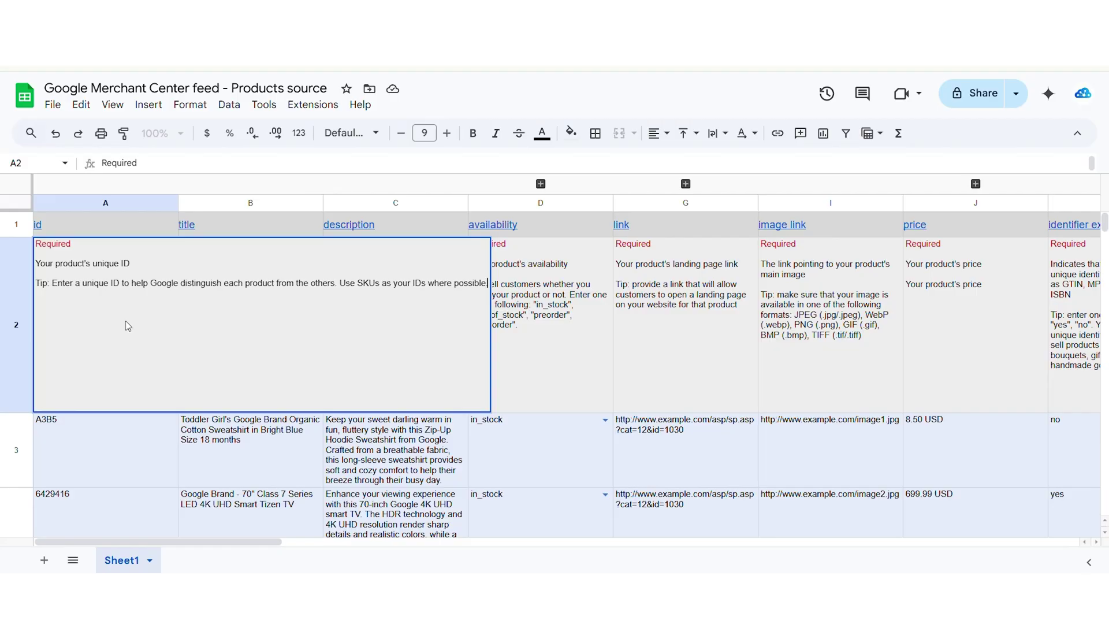
{"action": "left_click", "coordinate": [128, 435]}
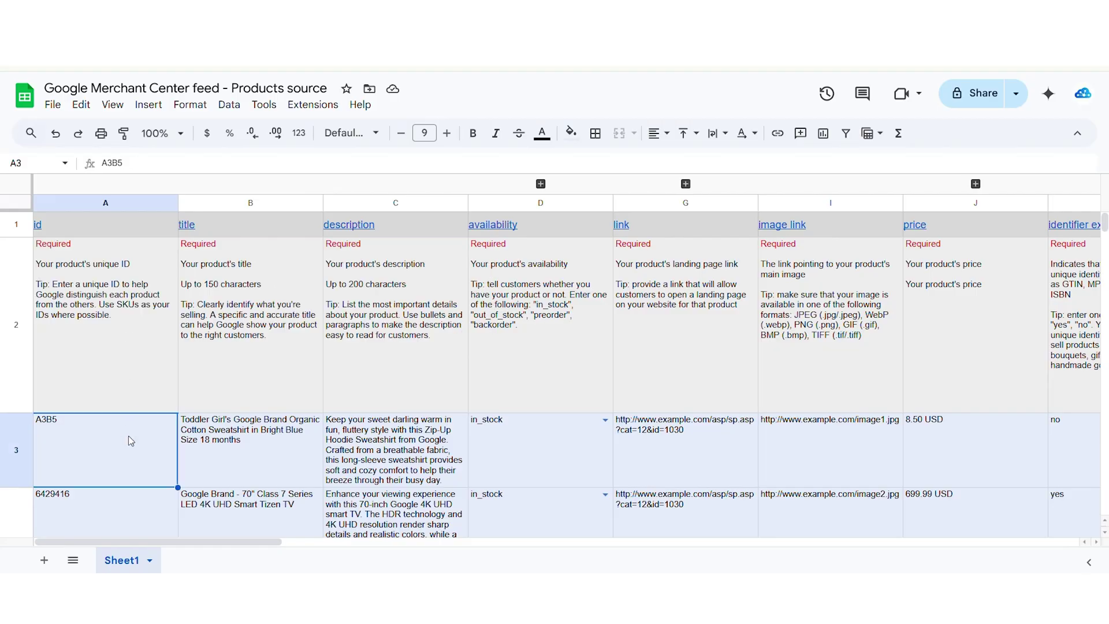
{"action": "scroll", "coordinate": [131, 394], "scroll_direction": "down", "scroll_amount": 1}
{"action": "scroll", "coordinate": [265, 383], "scroll_direction": "down", "scroll_amount": 2}
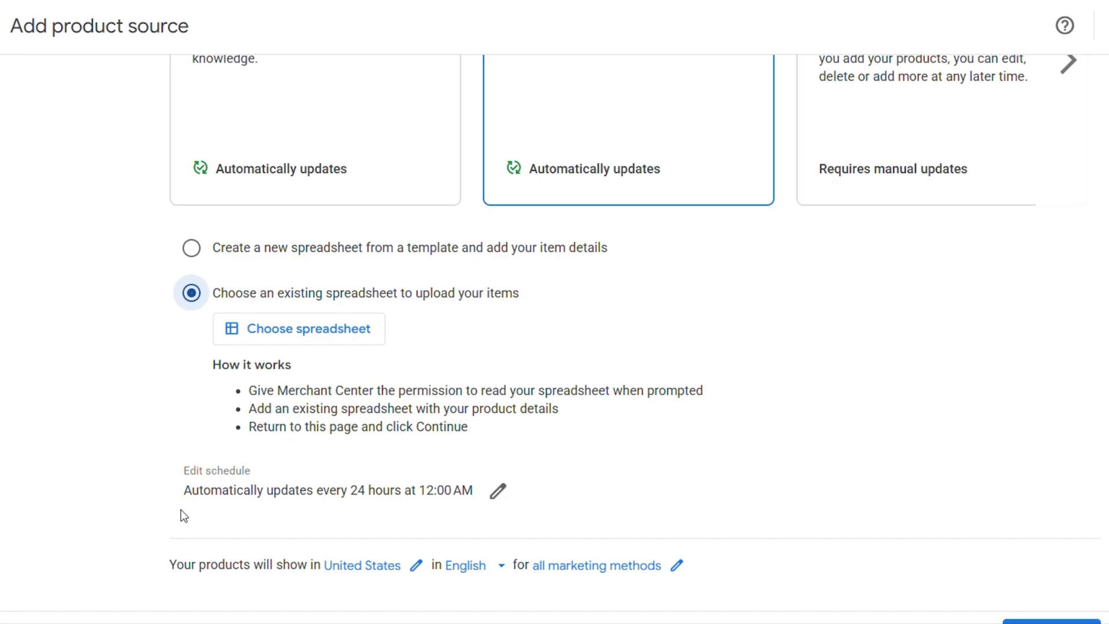
- Set the Google Sheets source schedule to every 24 hours at 8:00 AM and save it
{"action": "left_click", "coordinate": [498, 492]}
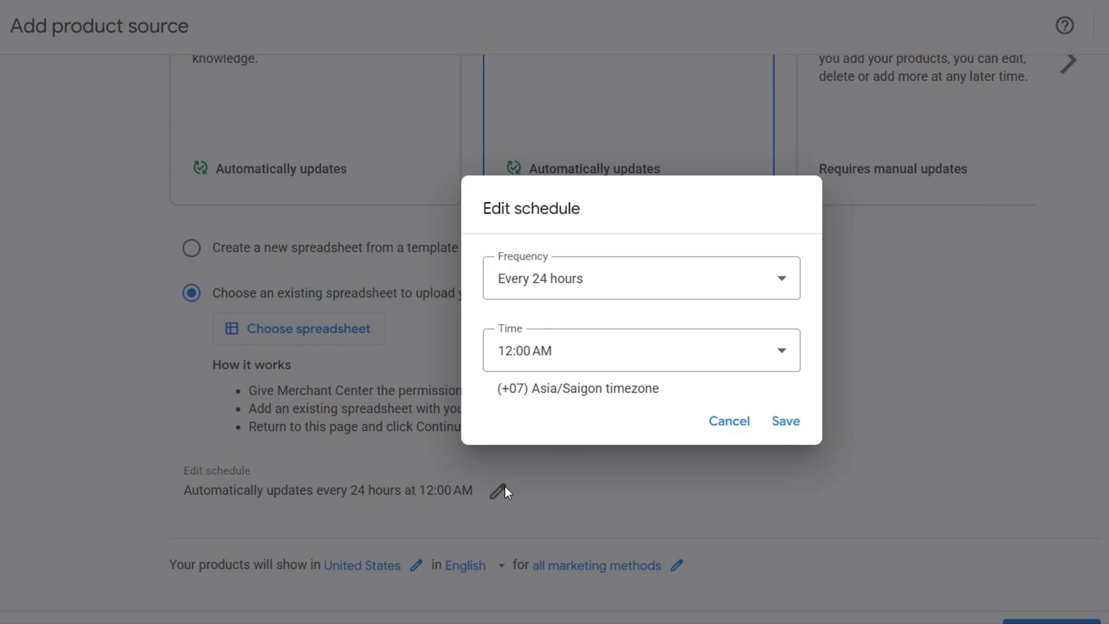
{"action": "left_click", "coordinate": [661, 293]}
{"action": "left_click", "coordinate": [631, 300]}
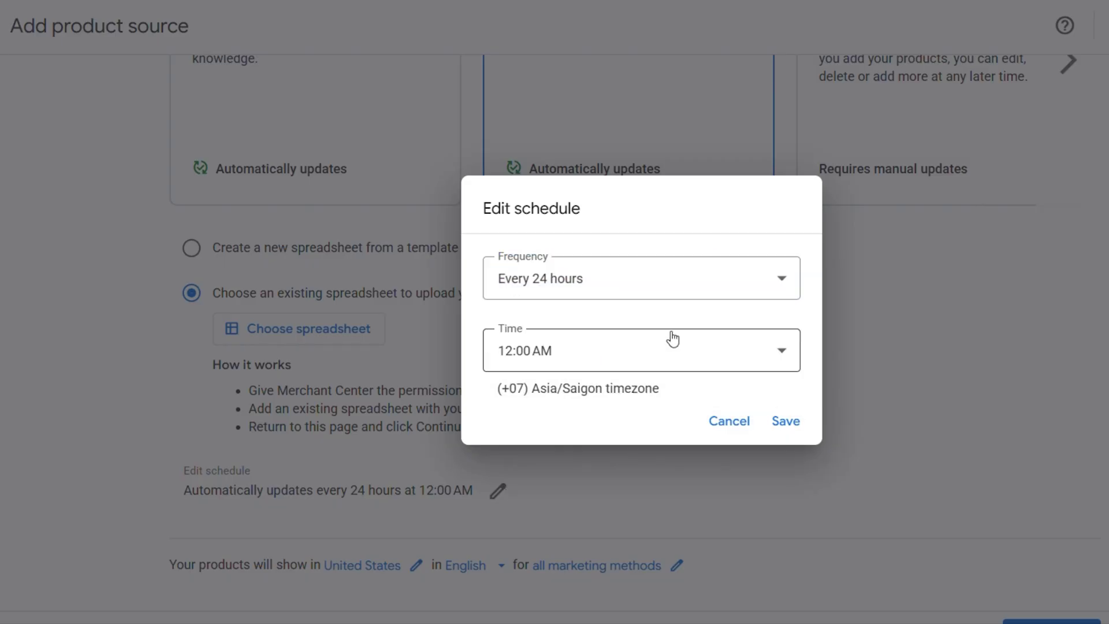
{"action": "left_click", "coordinate": [668, 346]}
{"action": "scroll", "coordinate": [597, 235], "scroll_direction": "down", "scroll_amount": 3}
{"action": "left_click", "coordinate": [569, 223]}
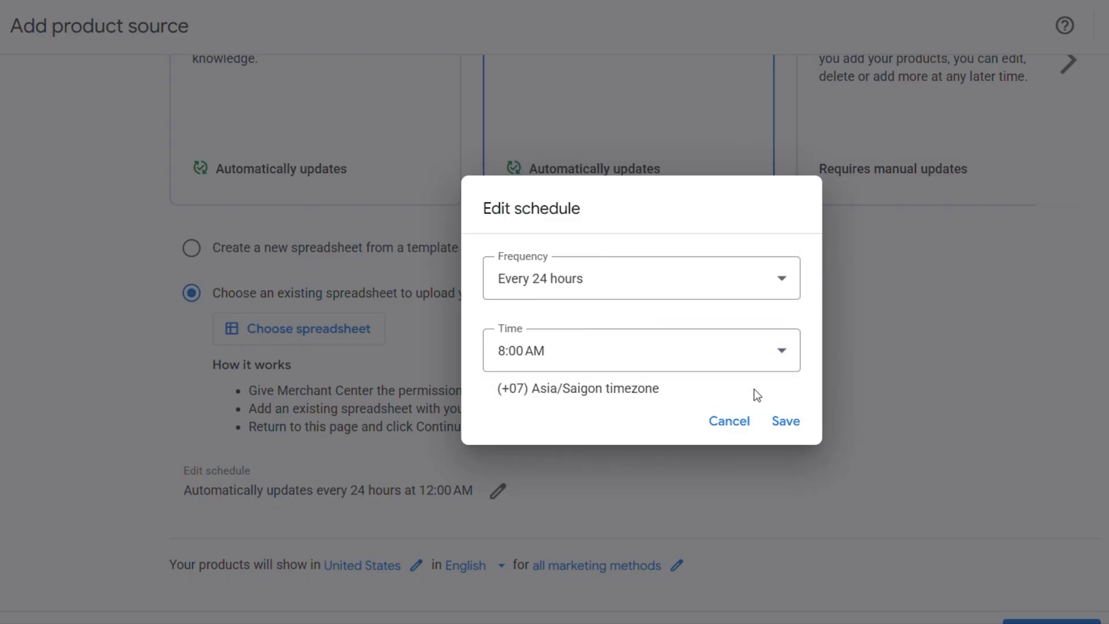
{"action": "left_click", "coordinate": [804, 428]}
{"action": "scroll", "coordinate": [870, 367], "scroll_direction": "up", "scroll_amount": 3}
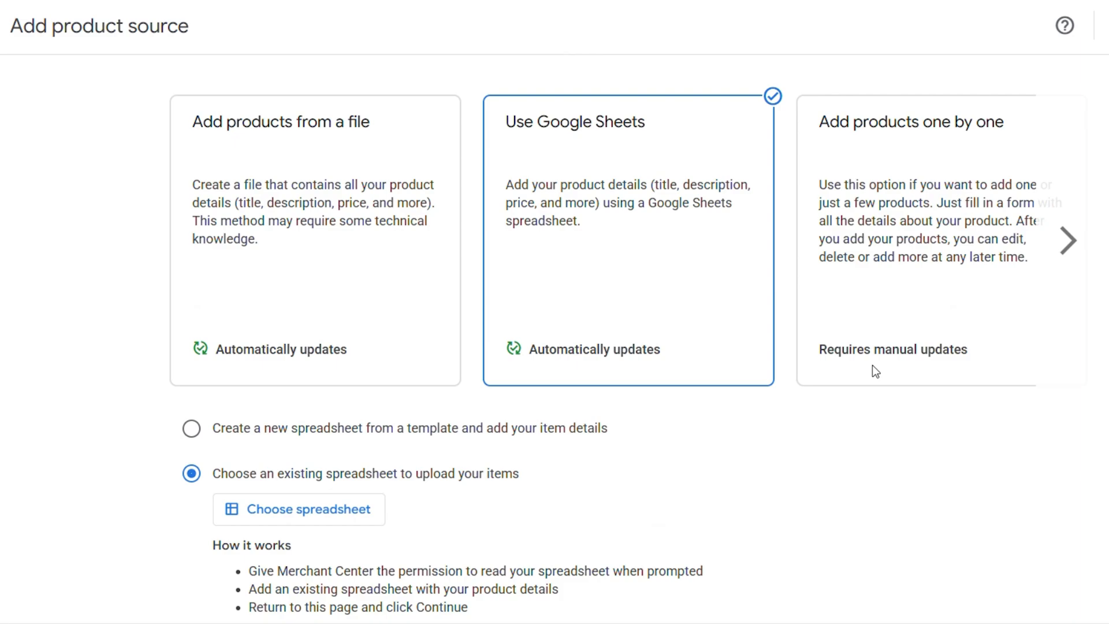
- Choose adding products one by one and continue to the single-product form
{"action": "left_click", "coordinate": [1067, 240]}
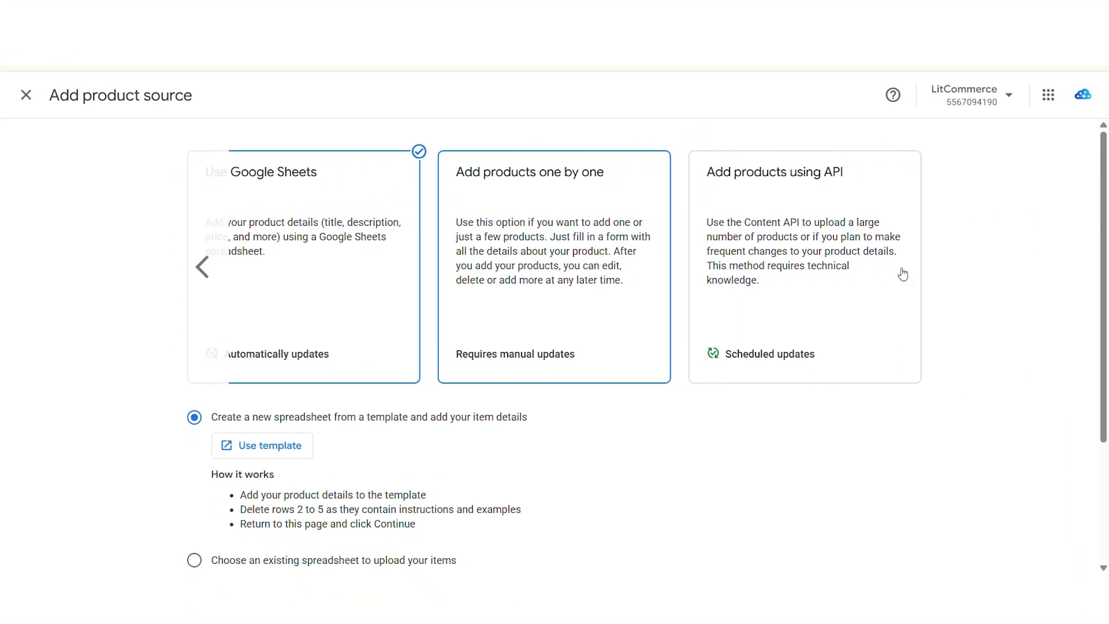
{"action": "left_click", "coordinate": [496, 290]}
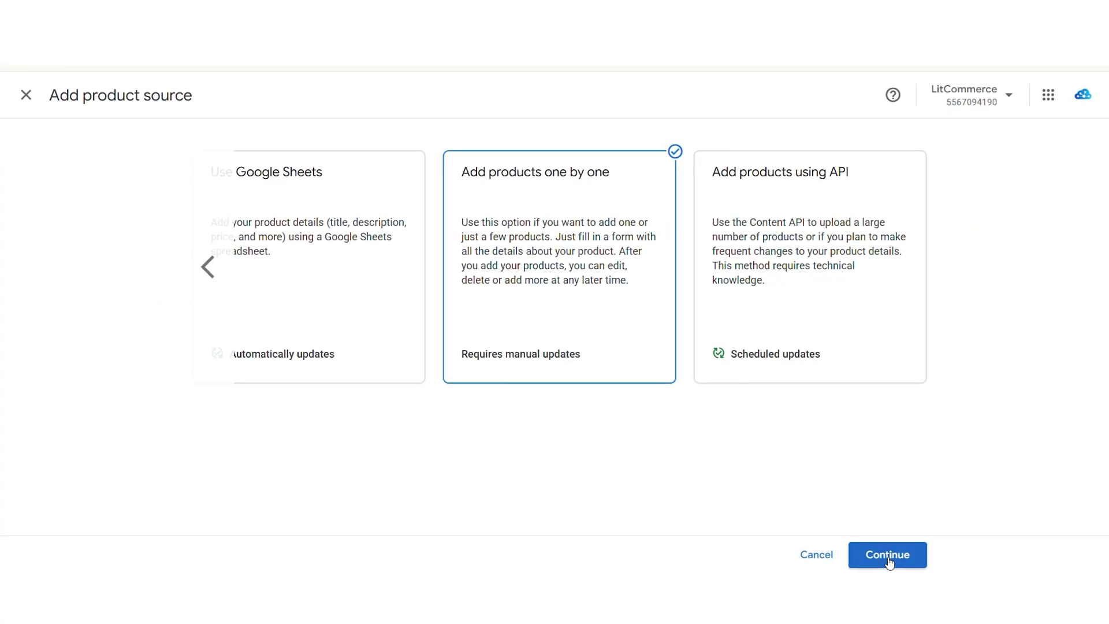
{"action": "left_click", "coordinate": [887, 555]}
- Enter product page litcommerce.com, title 'Unisex Heavy Cotton T-shirts', brand LitCommerce, and the pasted description
{"action": "left_click", "coordinate": [479, 149]}
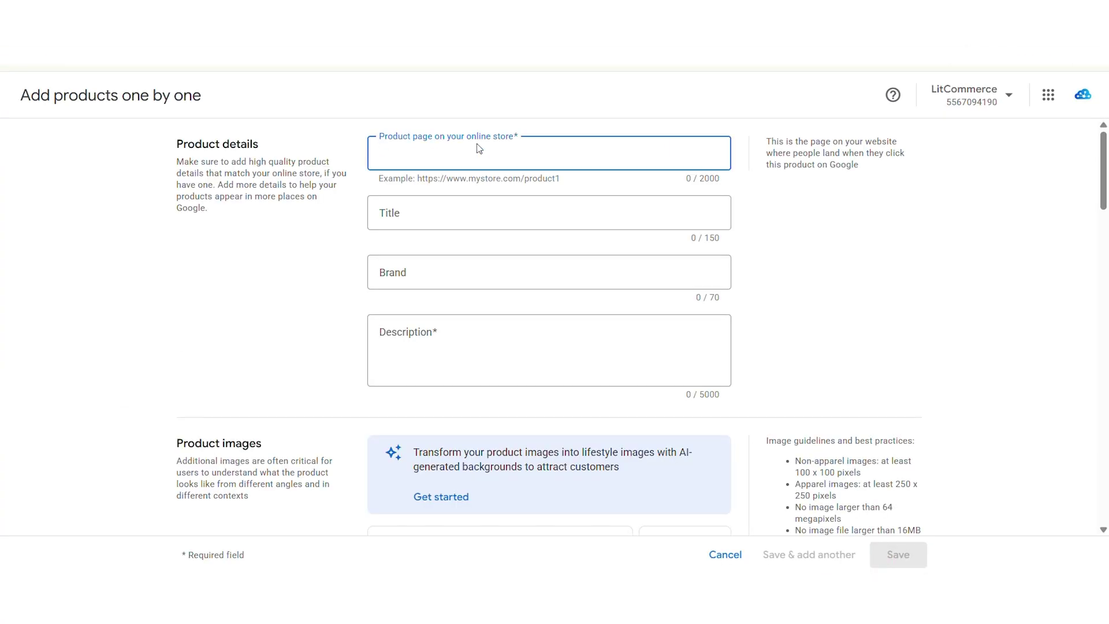
{"action": "type", "text": "litcommerce.com"}
{"action": "left_click", "coordinate": [445, 219]}
{"action": "type", "text": "Unisex Heavy Cotton T-shirts"}
{"action": "left_click", "coordinate": [452, 276]}
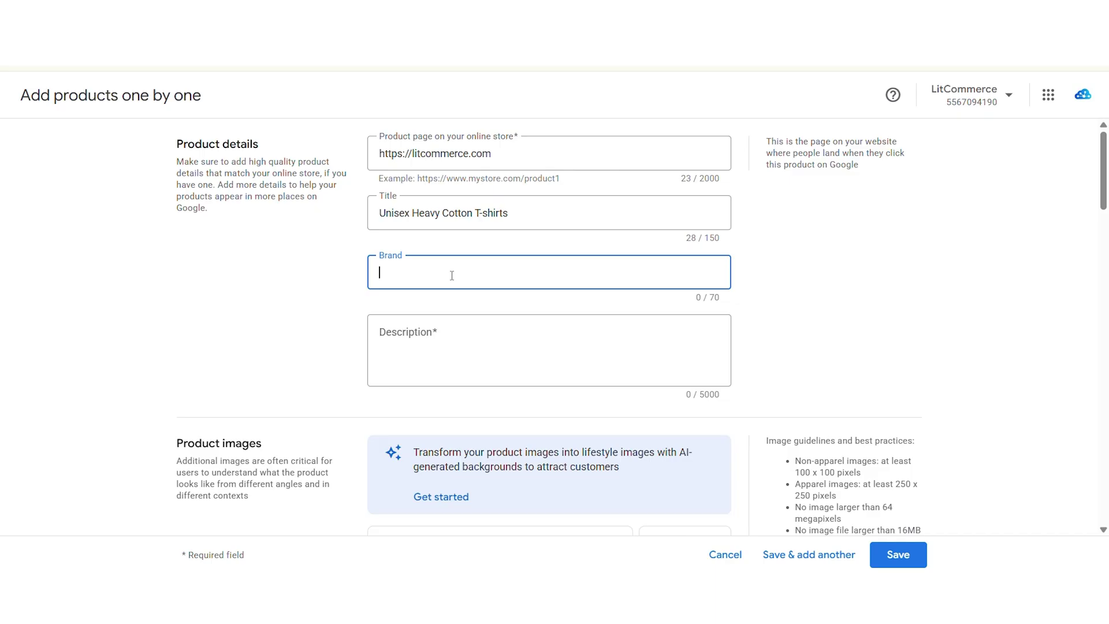
{"action": "type", "text": "LitCommerce"}
{"action": "left_click", "coordinate": [483, 364]}
{"action": "type", "text": "100% pre-shrunk cotton: Soft, breathable, and built to last.  Classic fit: Comfortable and versatile for any occasion.  Wide range of colors: Find the perfect shade to complement your brand.  Customizable: Large imprint area for vibrant logo or design visibility."}
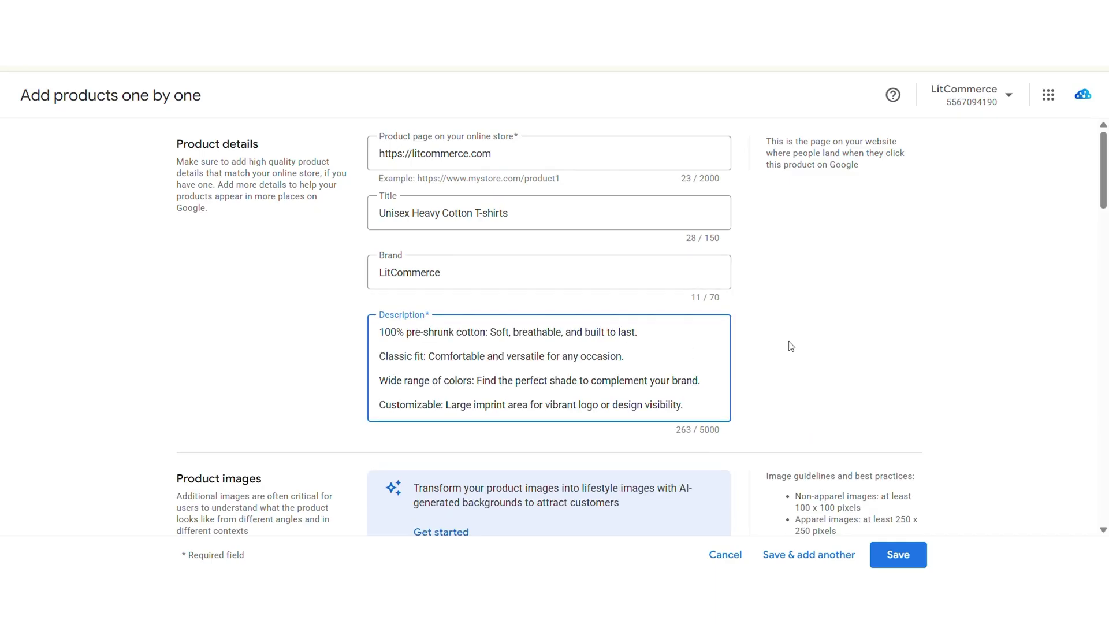
- Add an uploaded picture from the computer as the main image and save the new product
{"action": "scroll", "coordinate": [791, 346], "scroll_direction": "down", "scroll_amount": 6}
{"action": "left_click", "coordinate": [476, 332]}
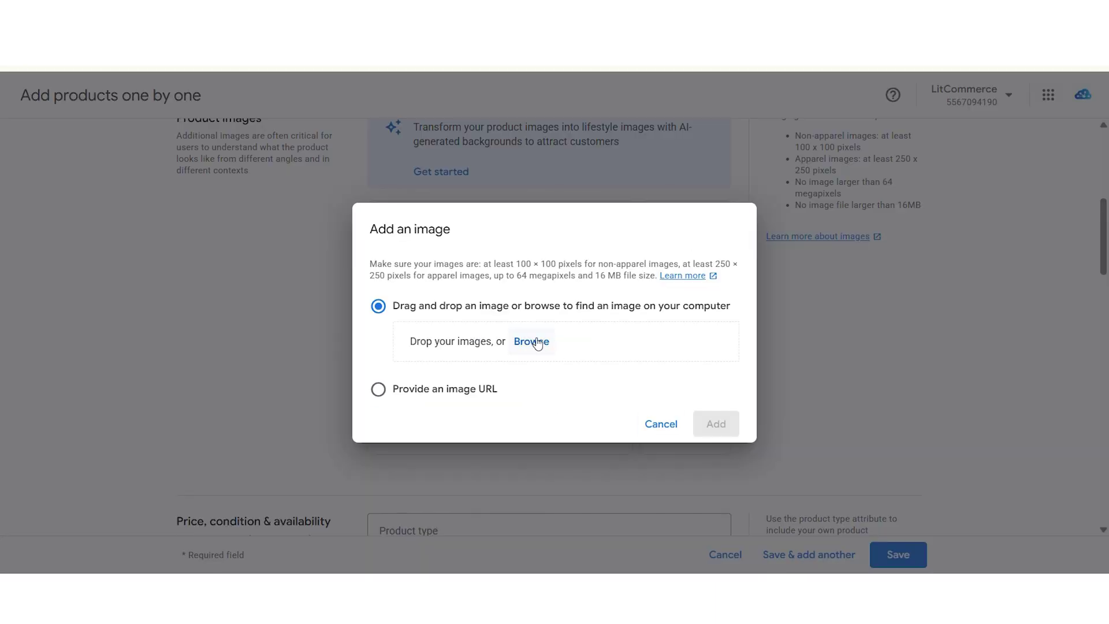
{"action": "left_click", "coordinate": [531, 341]}
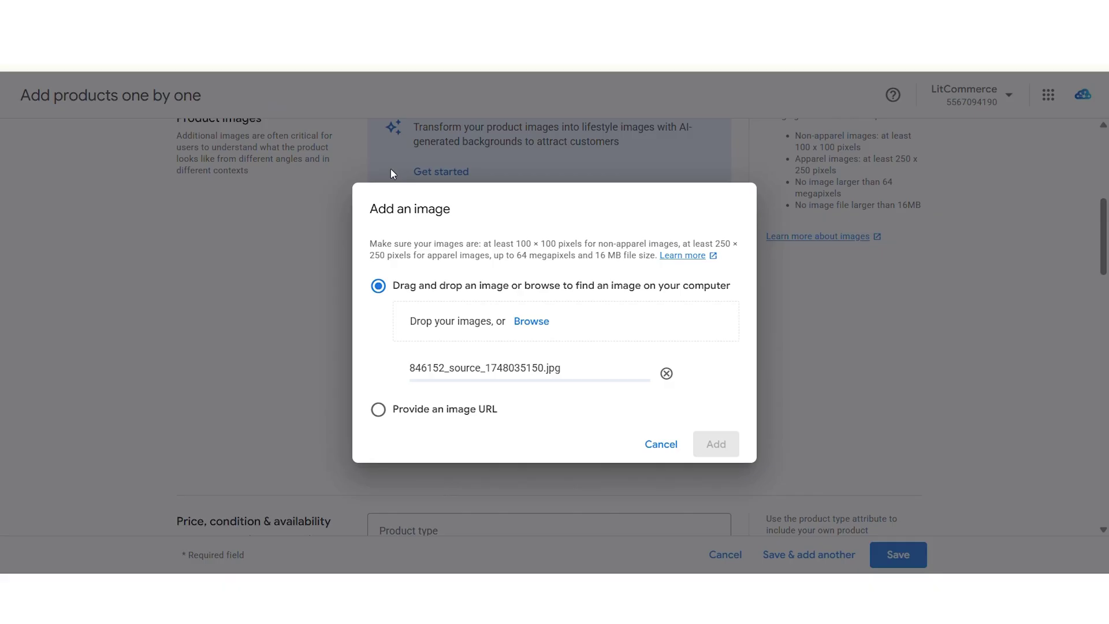
{"action": "left_click", "coordinate": [716, 443]}
{"action": "scroll", "coordinate": [690, 283], "scroll_direction": "down", "scroll_amount": 5}
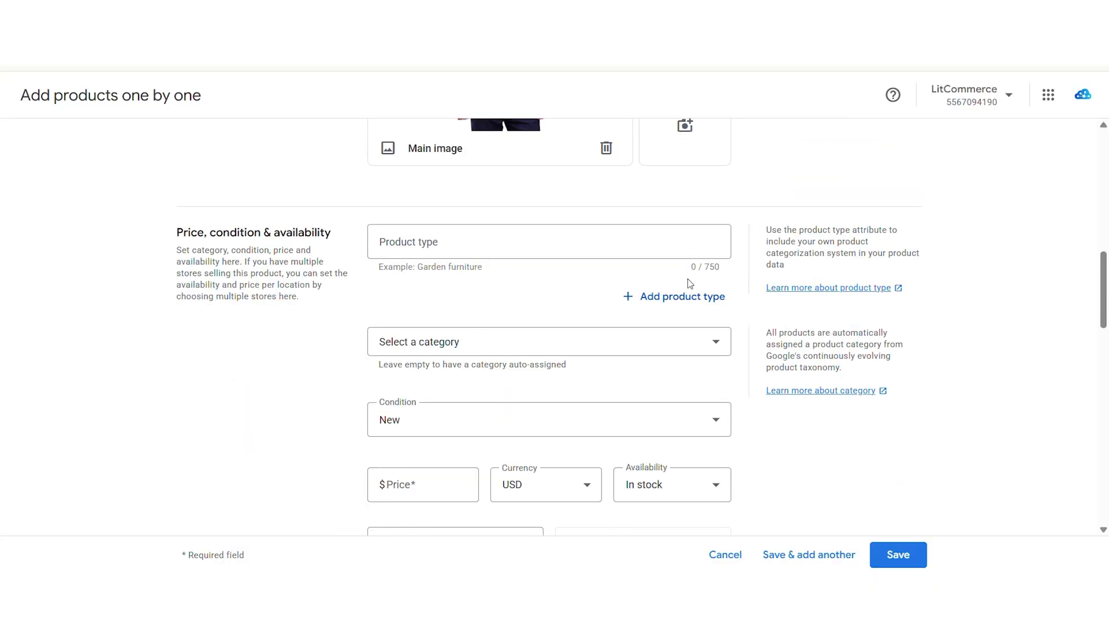
{"action": "left_click", "coordinate": [557, 255]}
{"action": "scroll", "coordinate": [734, 282], "scroll_direction": "down", "scroll_amount": 1}
{"action": "left_click", "coordinate": [729, 272]}
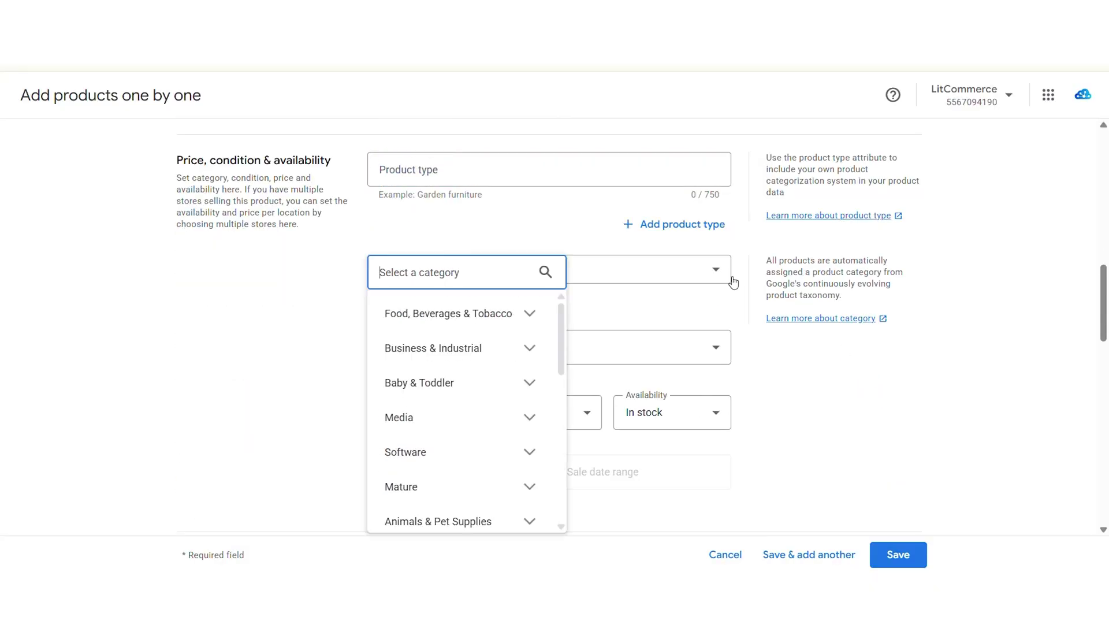
{"action": "left_click", "coordinate": [804, 389]}
{"action": "scroll", "coordinate": [808, 385], "scroll_direction": "down", "scroll_amount": 15}
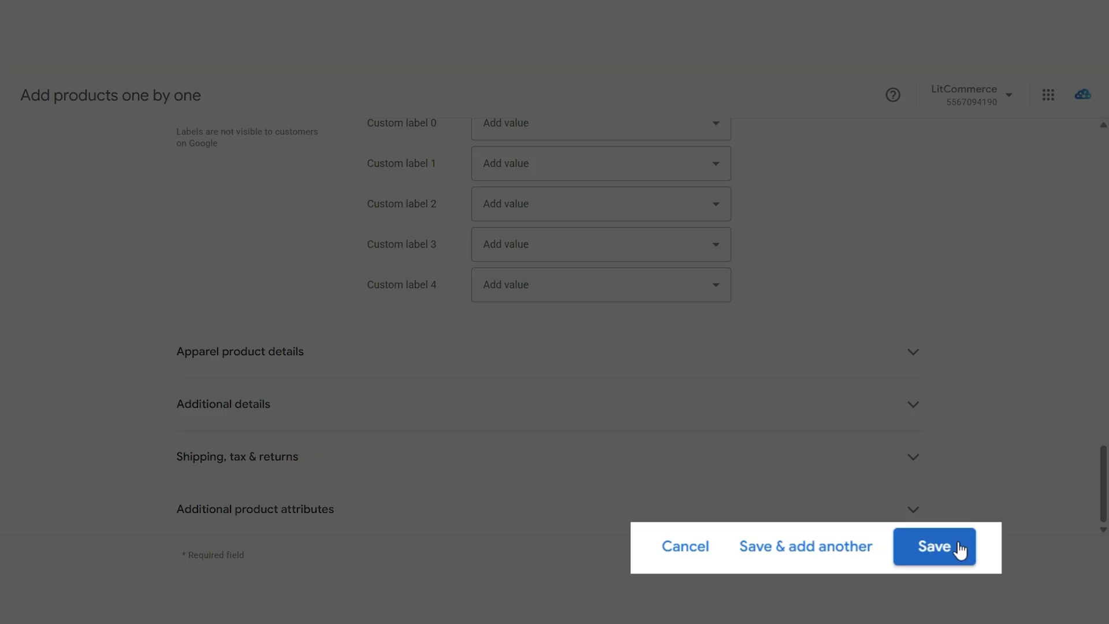
{"action": "left_click", "coordinate": [959, 548]}
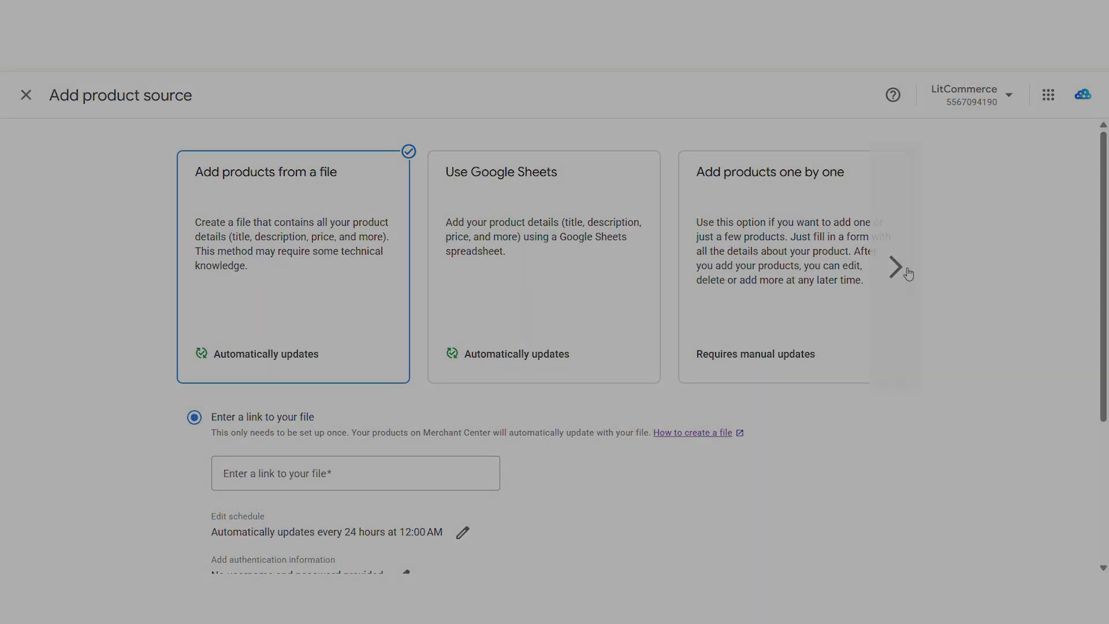
- Select the Add products using API card and click into its source name field
{"action": "left_click", "coordinate": [910, 272]}
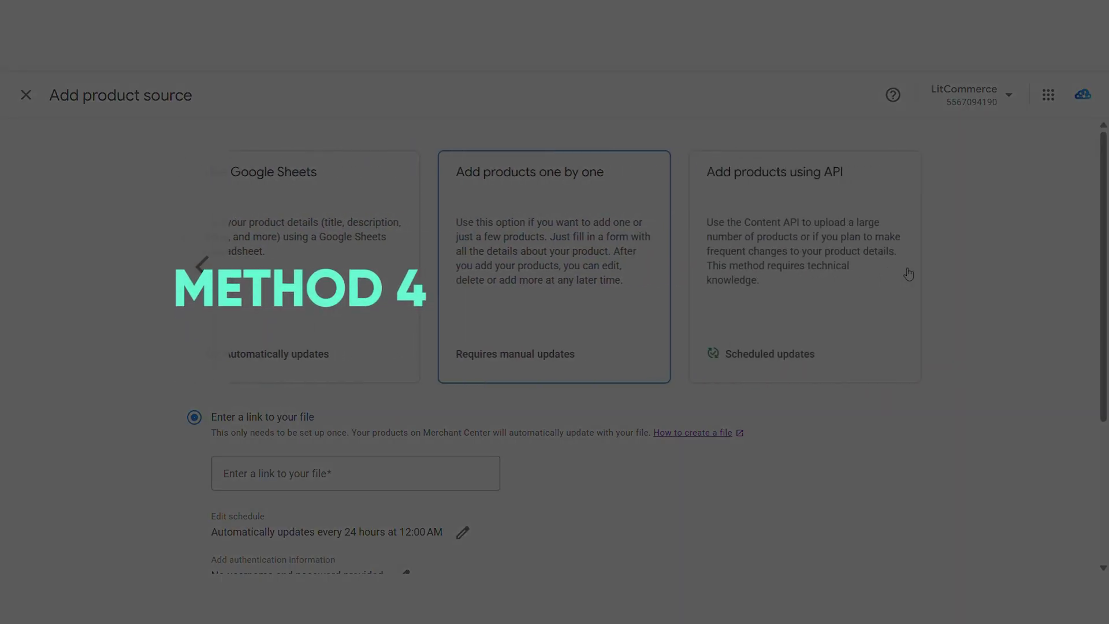
{"action": "left_click", "coordinate": [756, 248]}
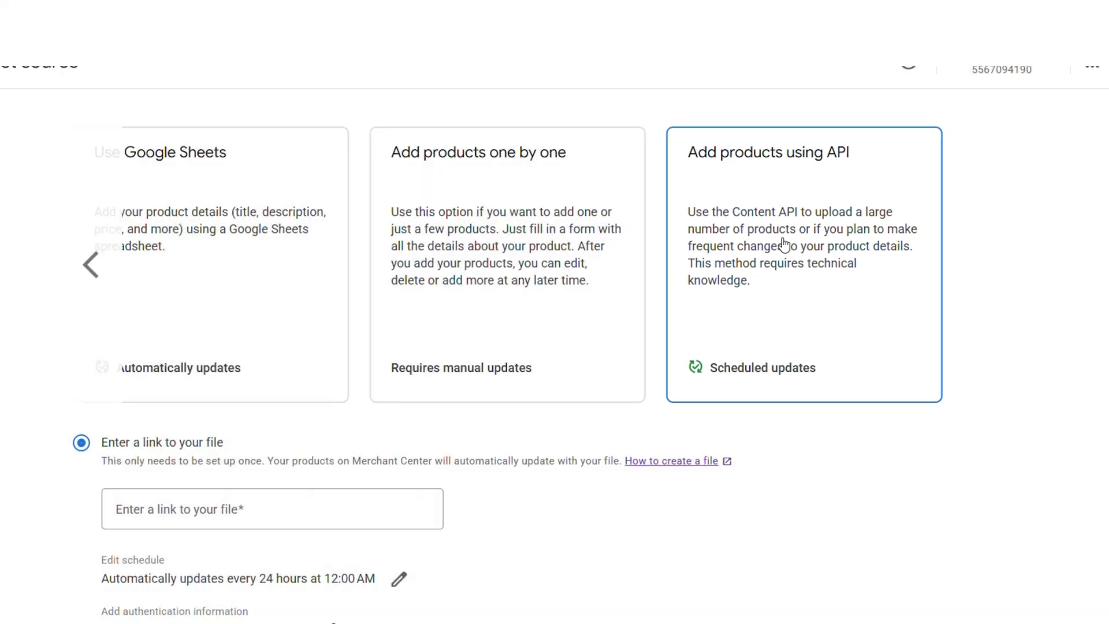
{"action": "left_click", "coordinate": [783, 242]}
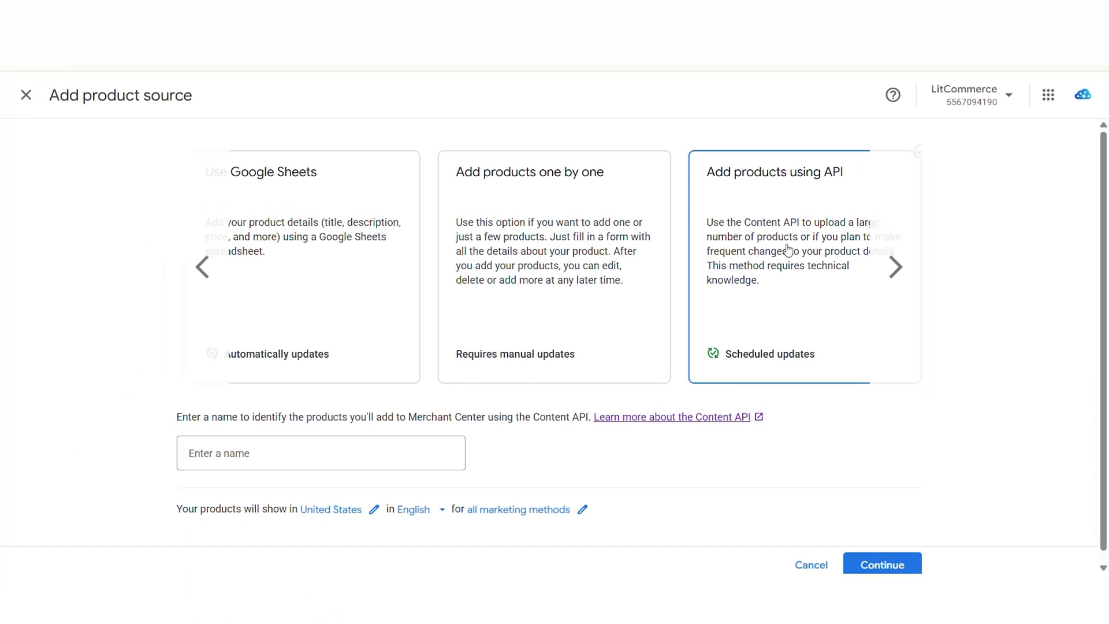
{"action": "scroll", "coordinate": [788, 251], "scroll_direction": "down", "scroll_amount": 1}
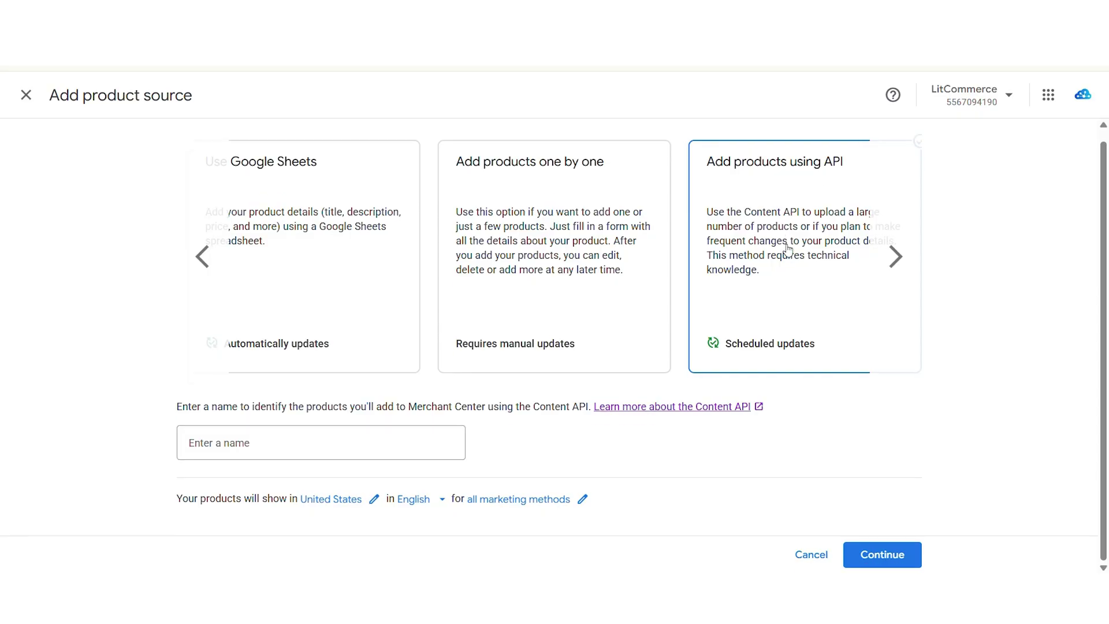
{"action": "left_click", "coordinate": [444, 450]}
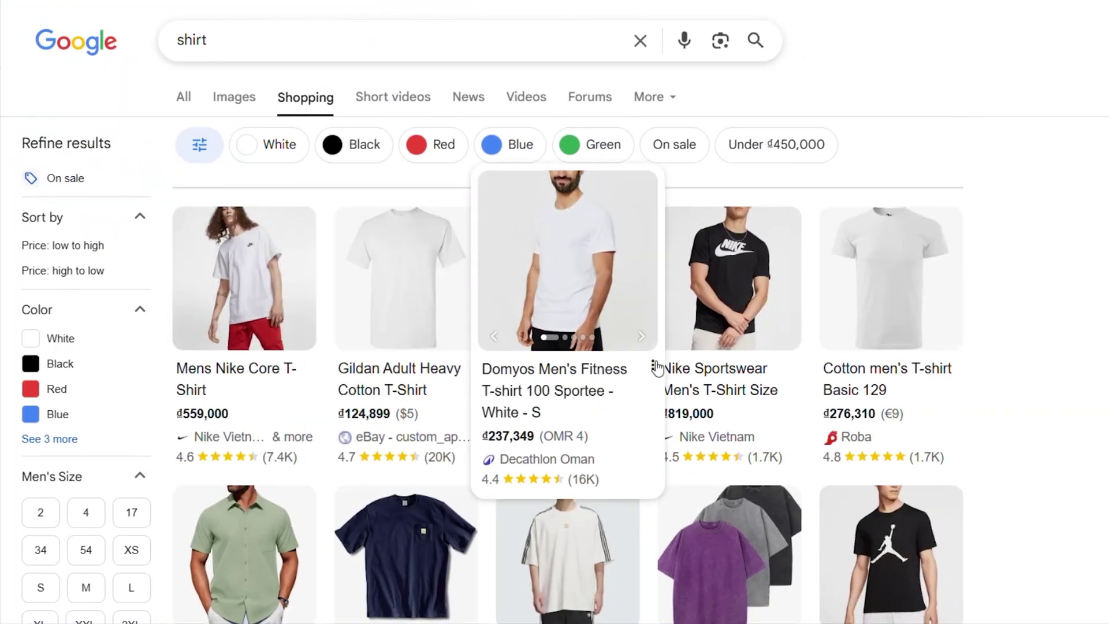
- Open the Mens Nike Core T-Shirt result and scroll through its list of selling shops
{"action": "scroll", "coordinate": [1078, 248], "scroll_direction": "down", "scroll_amount": 5}
{"action": "scroll", "coordinate": [1078, 248], "scroll_direction": "up", "scroll_amount": 5}
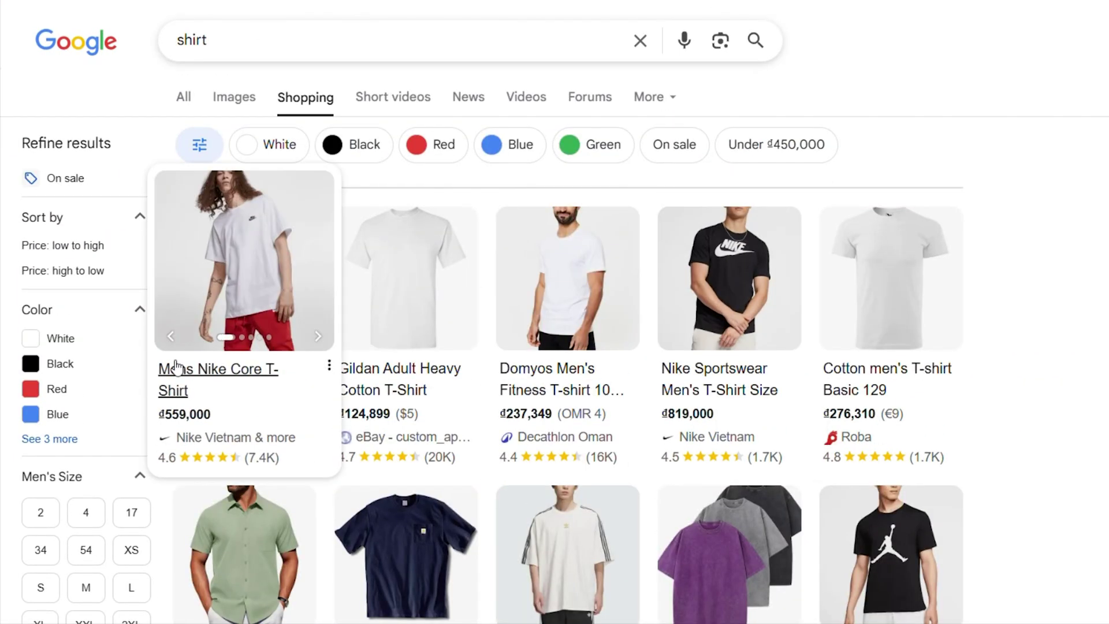
{"action": "left_click", "coordinate": [177, 368]}
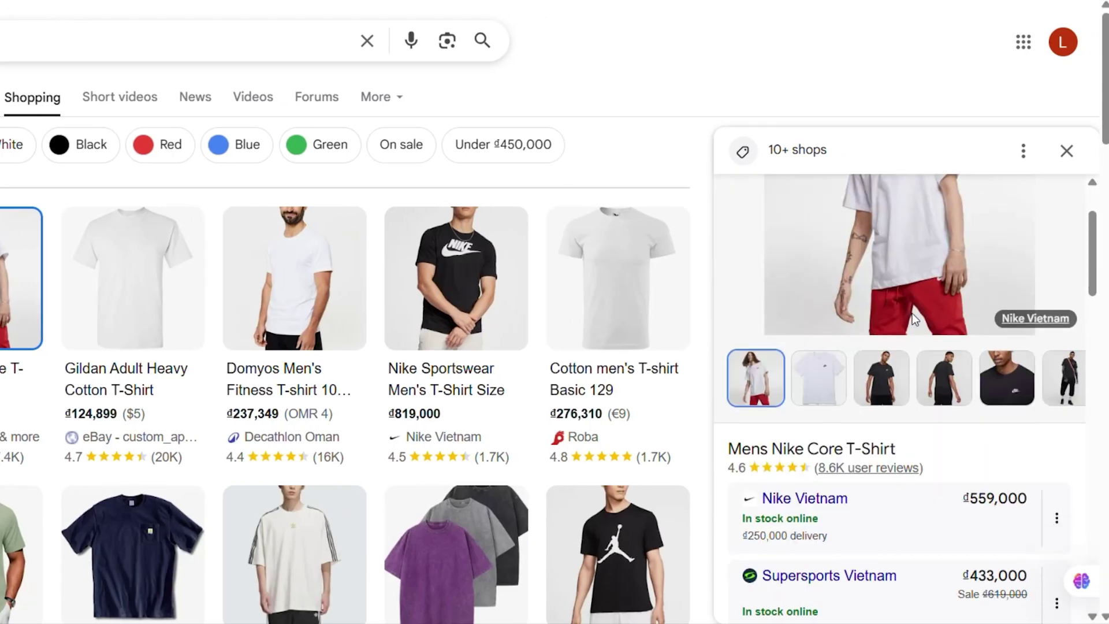
{"action": "scroll", "coordinate": [913, 313], "scroll_direction": "down", "scroll_amount": 5}
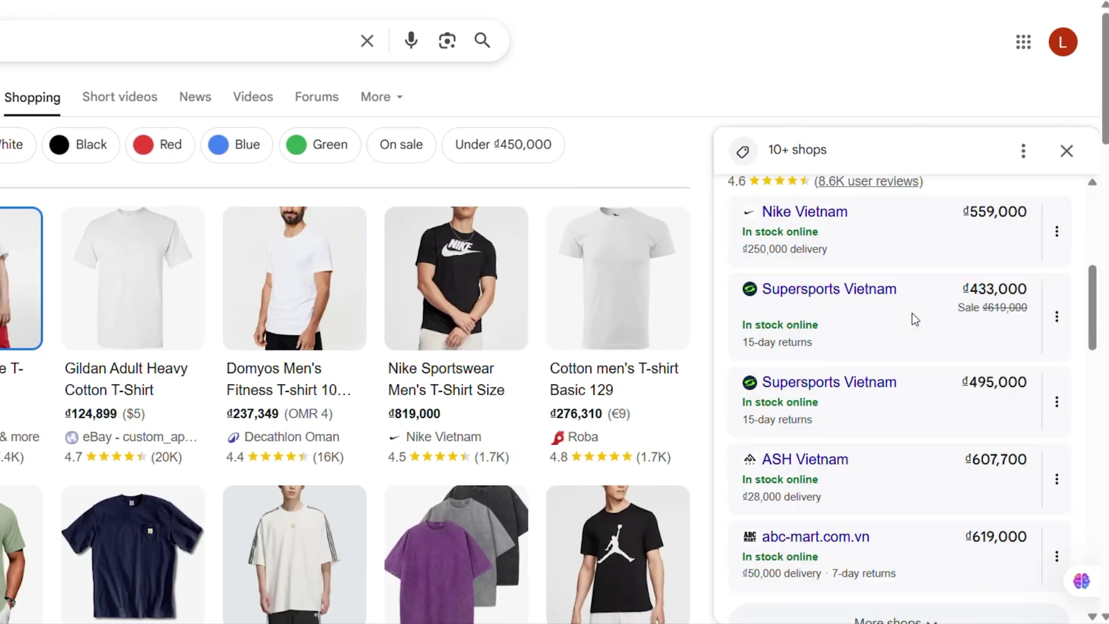
{"action": "scroll", "coordinate": [914, 318], "scroll_direction": "up", "scroll_amount": 5}
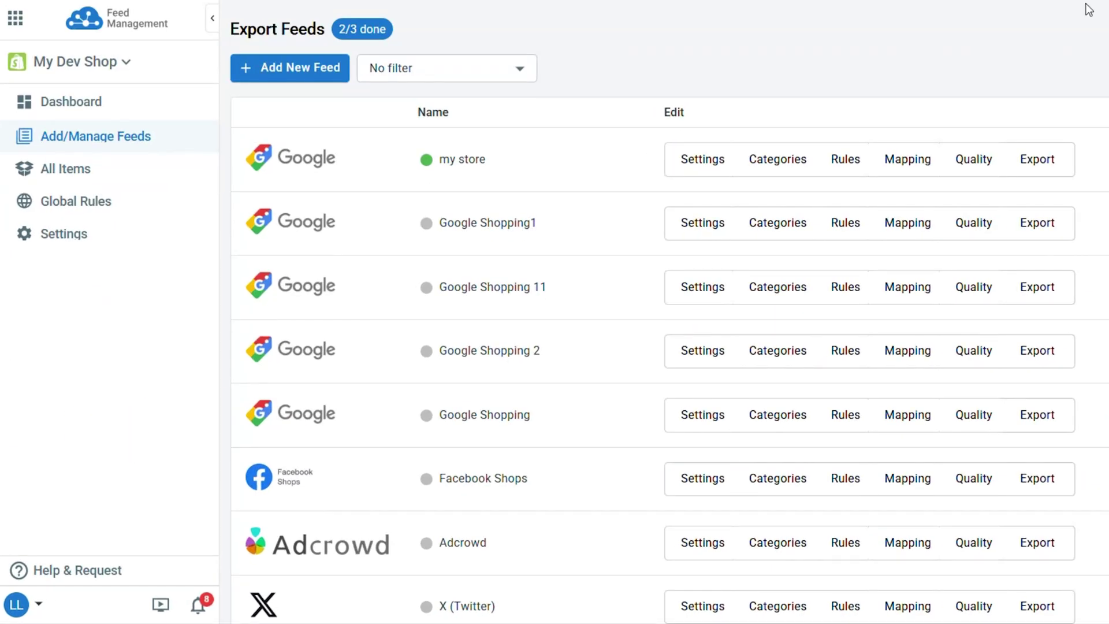
- Add a new export feed, search channels for 'Google' and pick Google Shopping
{"action": "left_click", "coordinate": [327, 67]}
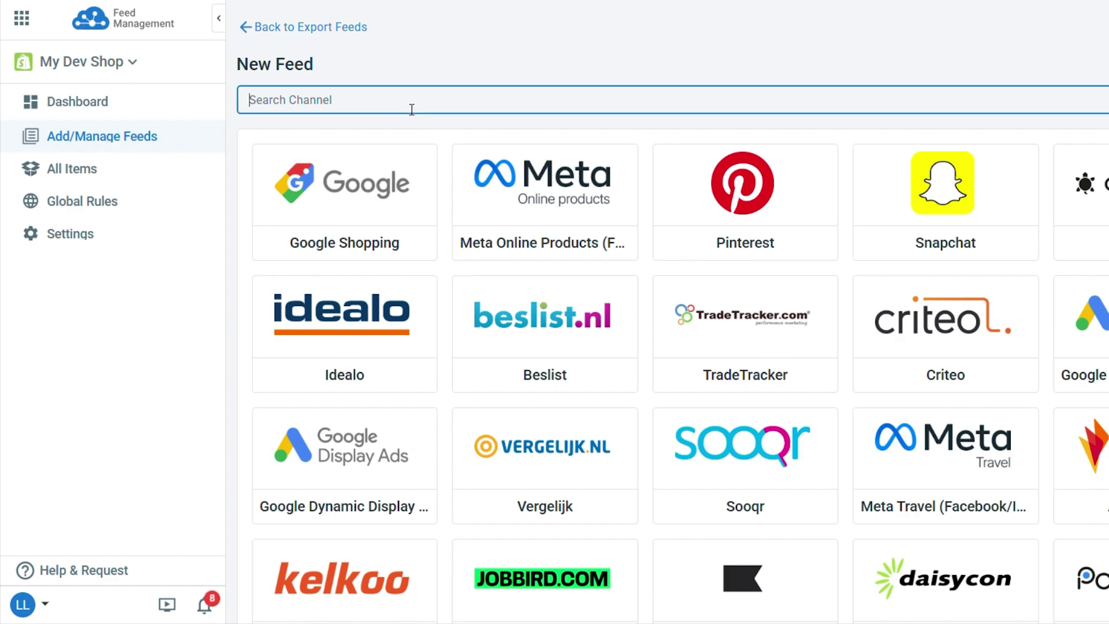
{"action": "type", "text": "Google"}
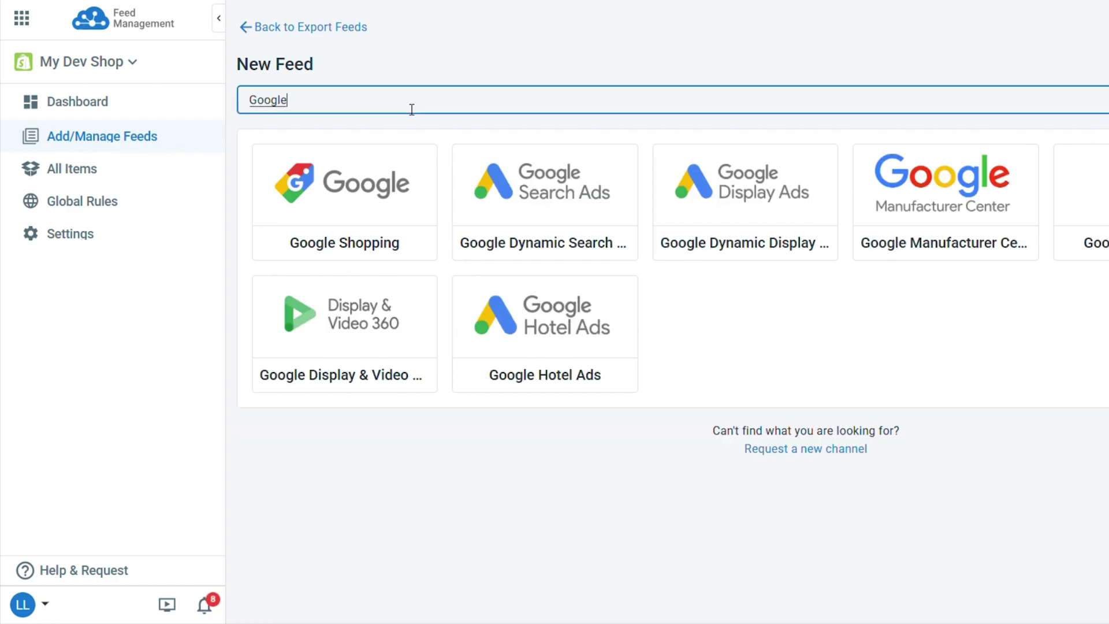
{"action": "left_click", "coordinate": [407, 196]}
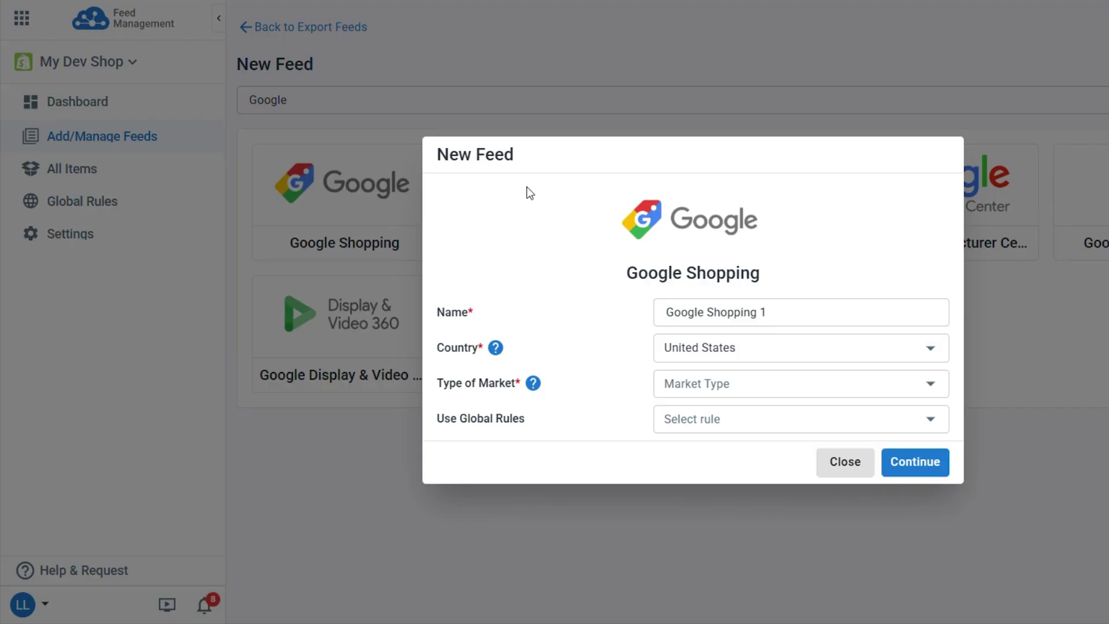